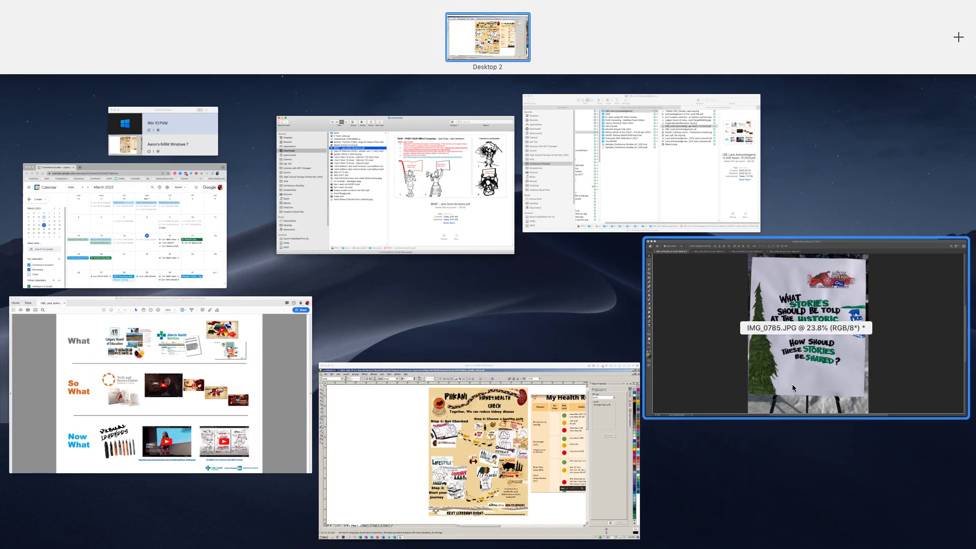
# Bring Photoshop to the front and look through the IMG_0784, IMG_0783 and IMG_0786 posters
pyautogui.click(699, 337)
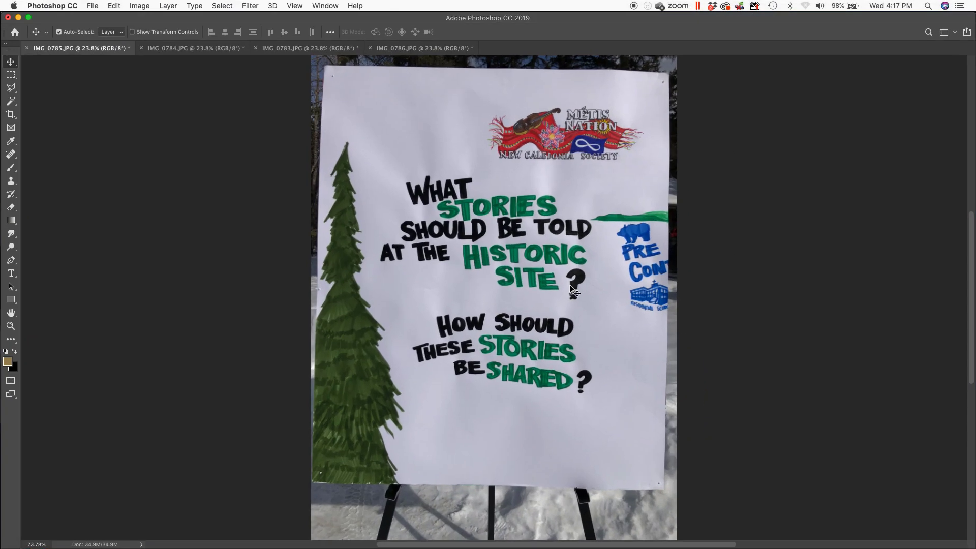
pyautogui.click(173, 48)
pyautogui.click(285, 51)
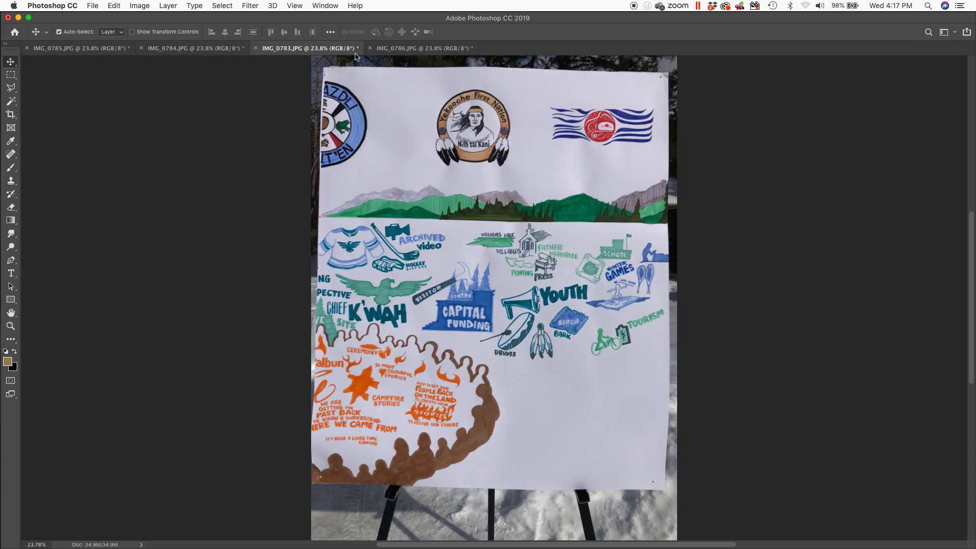
pyautogui.click(396, 50)
pyautogui.click(306, 50)
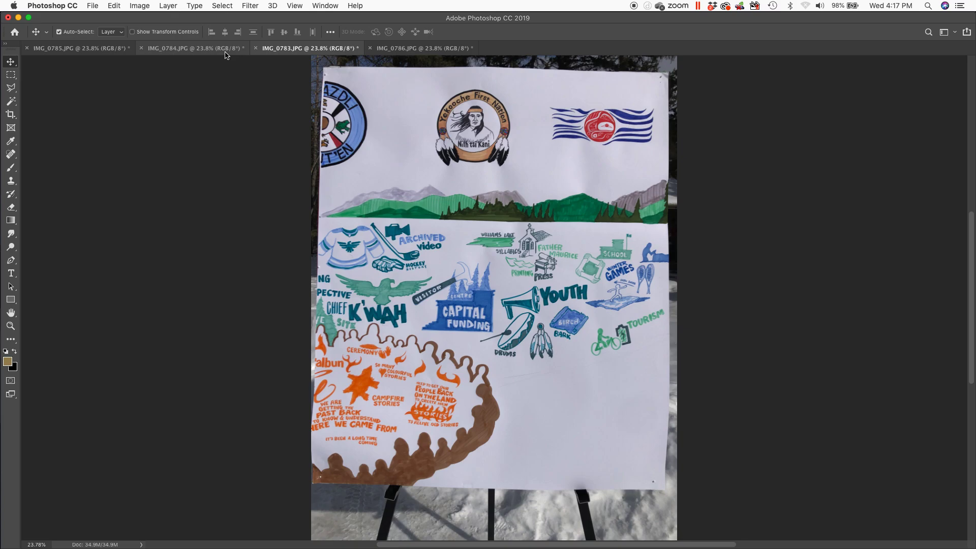
pyautogui.click(211, 48)
# Review the posters once more, then settle on IMG_0785 and open the Image menu
pyautogui.click(94, 53)
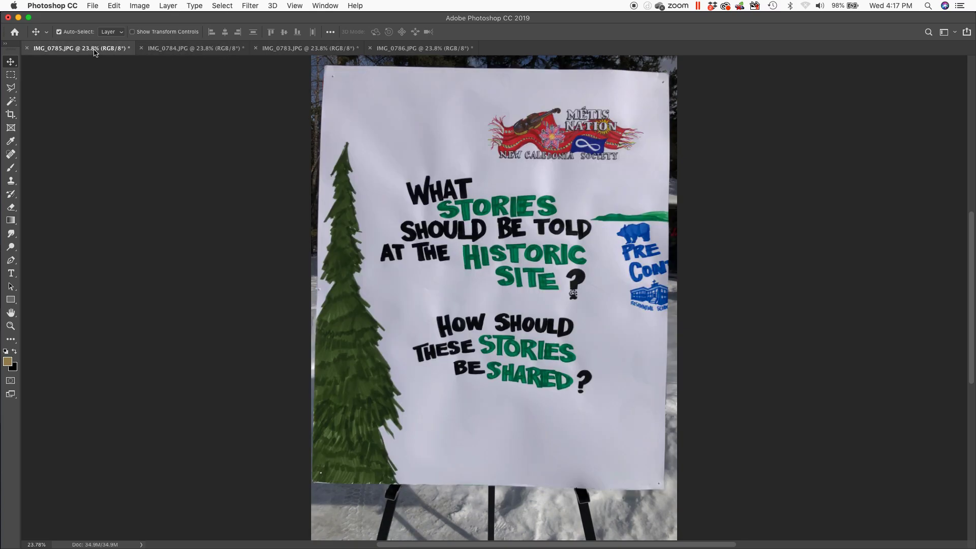
pyautogui.click(160, 50)
pyautogui.click(305, 49)
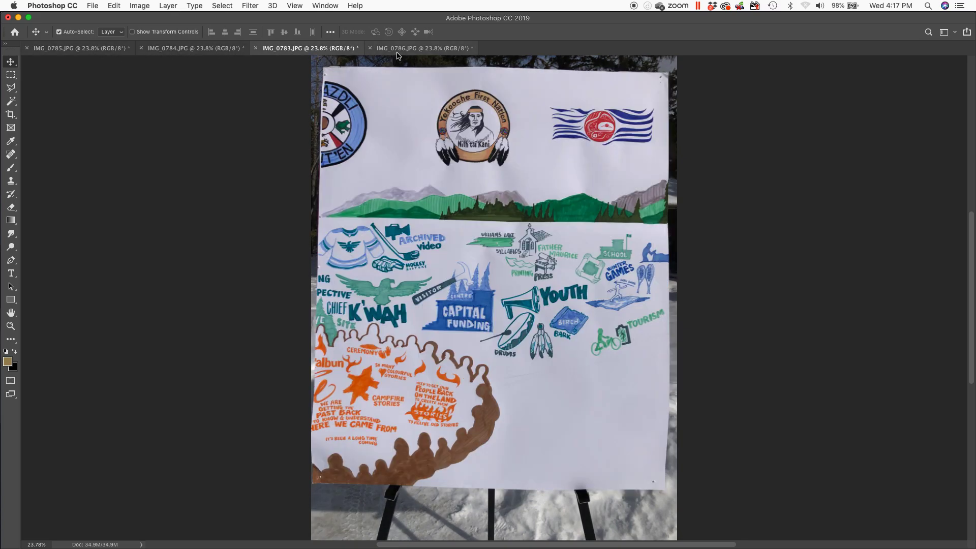
pyautogui.click(397, 53)
pyautogui.click(305, 50)
pyautogui.click(199, 51)
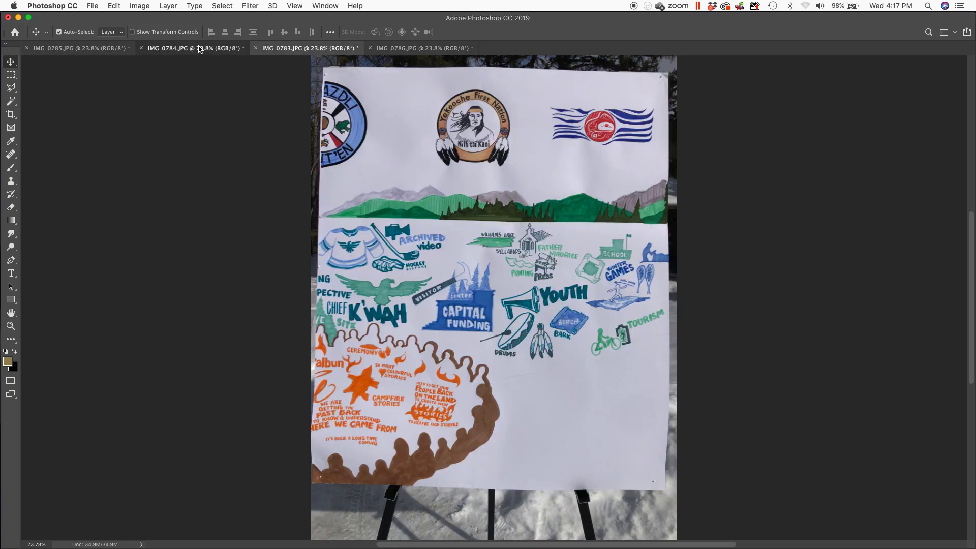
pyautogui.click(79, 53)
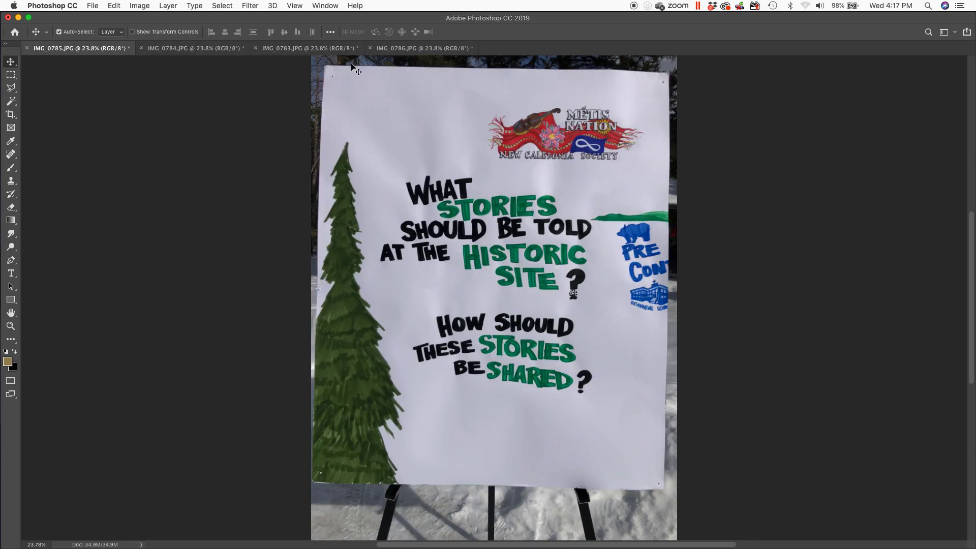
pyautogui.click(143, 6)
# Enlarge the canvas to 13000 × 4250 px anchored middle-left, view it zoomed out, then undo it
pyautogui.click(154, 97)
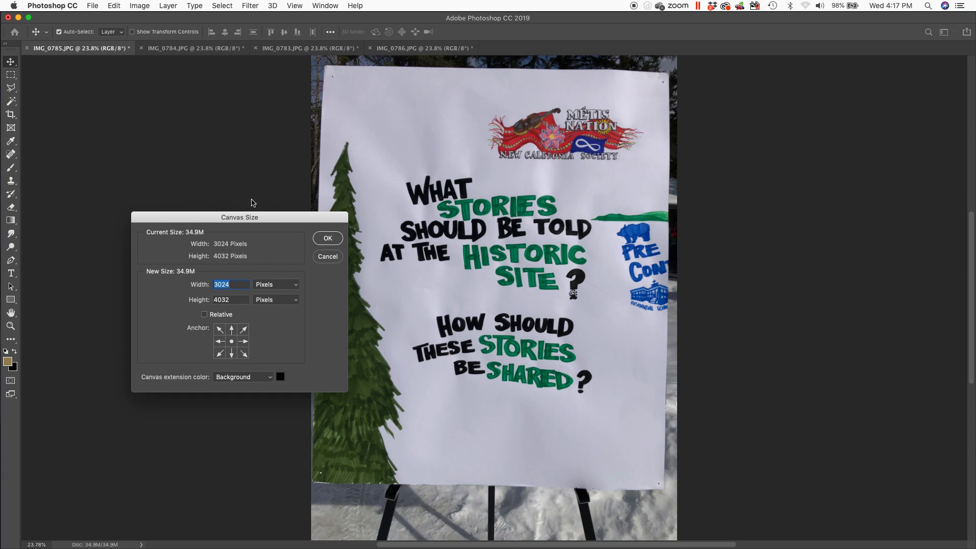
pyautogui.moveTo(272, 219); pyautogui.dragTo(234, 182)
pyautogui.click(184, 305)
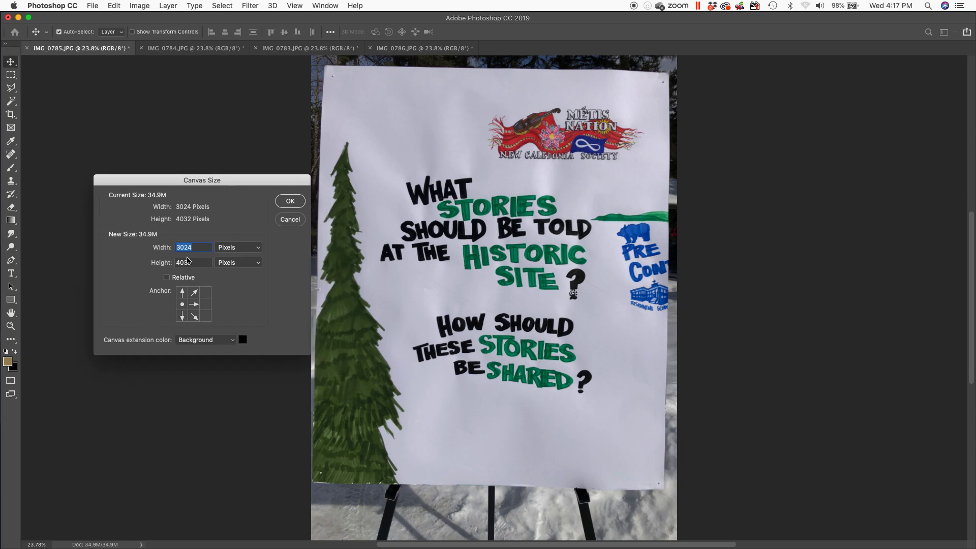
pyautogui.click(199, 248)
pyautogui.moveTo(199, 248); pyautogui.dragTo(132, 244)
pyautogui.write('13')
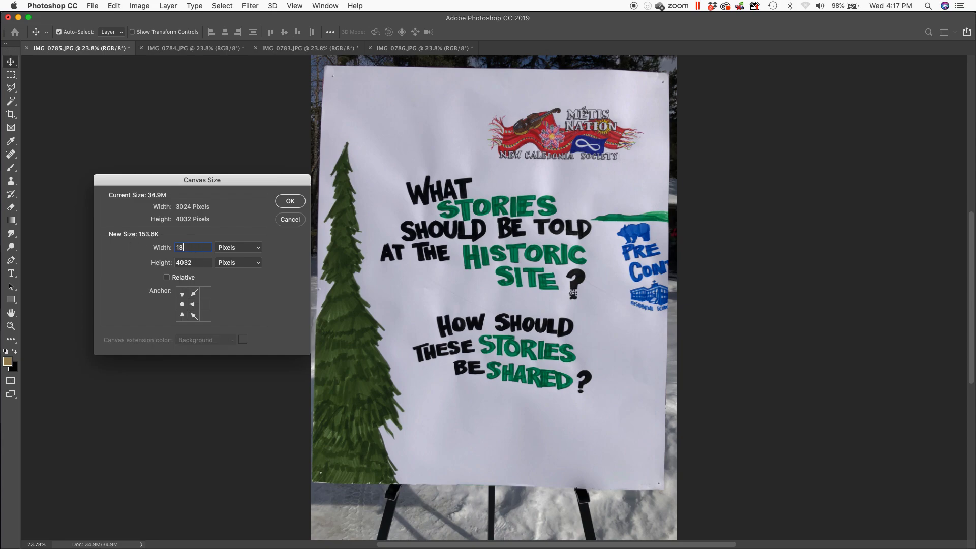
pyautogui.write('000')
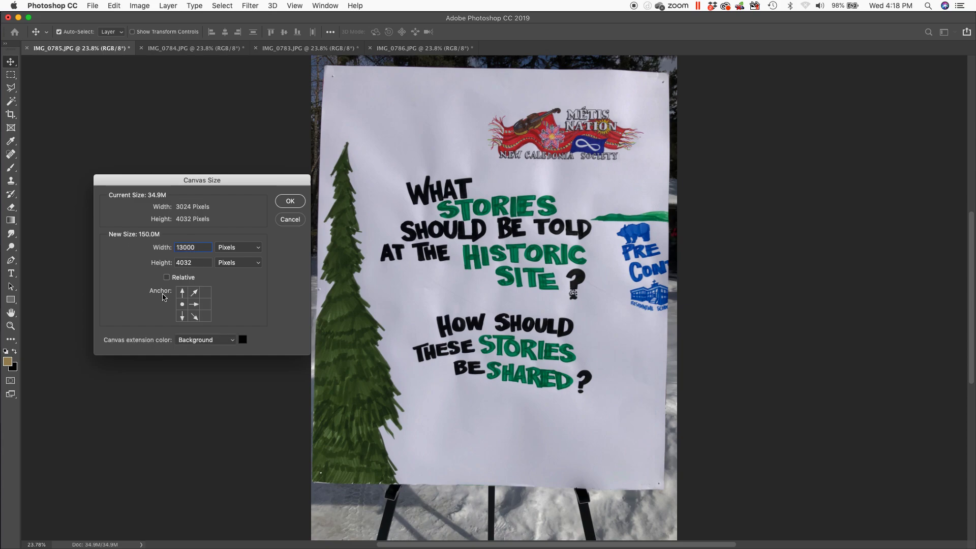
pyautogui.moveTo(202, 263); pyautogui.dragTo(152, 266)
pyautogui.write('4250')
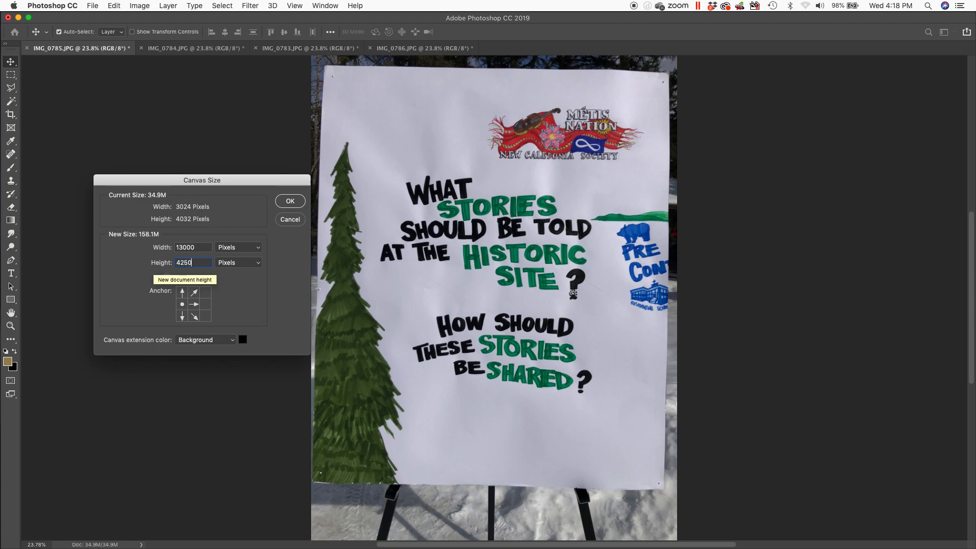
pyautogui.click(288, 202)
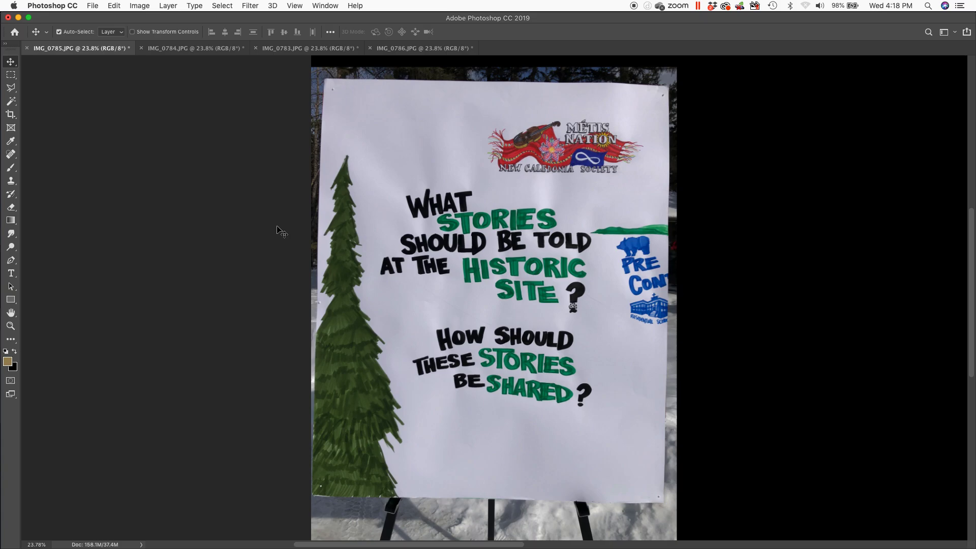
pyautogui.press('super+0')
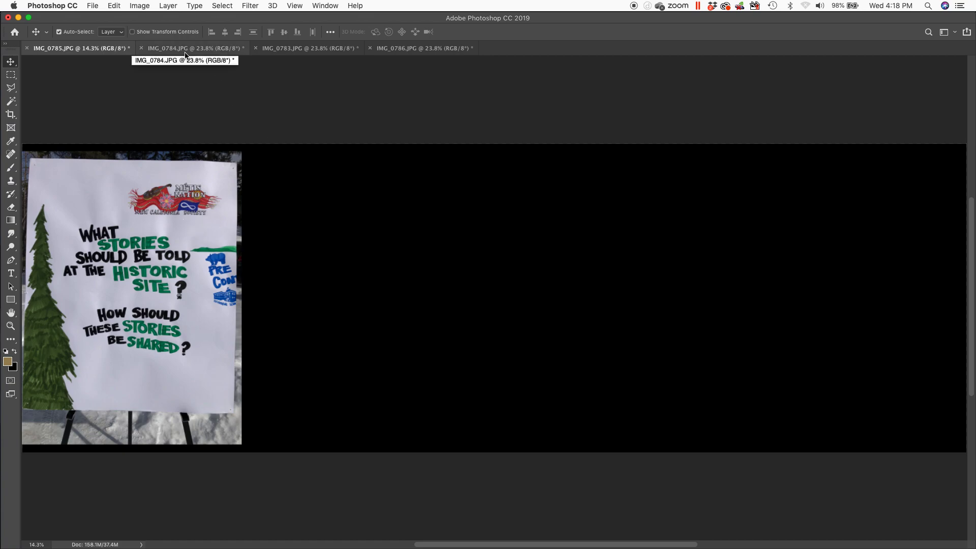
pyautogui.press('super+z')
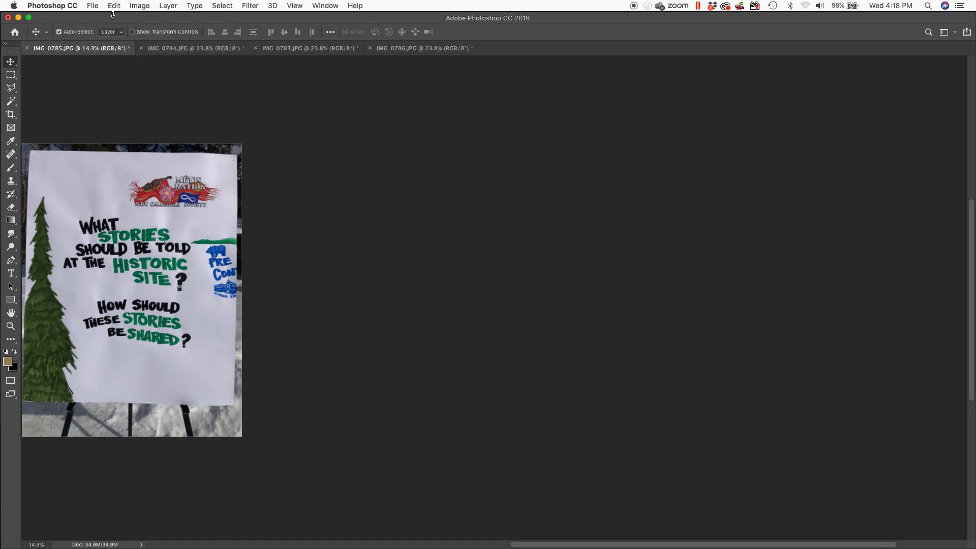
# Resize the canvas to 13000 × 4500 px with a white extension, anchored middle-left, and zoom out
pyautogui.click(138, 5)
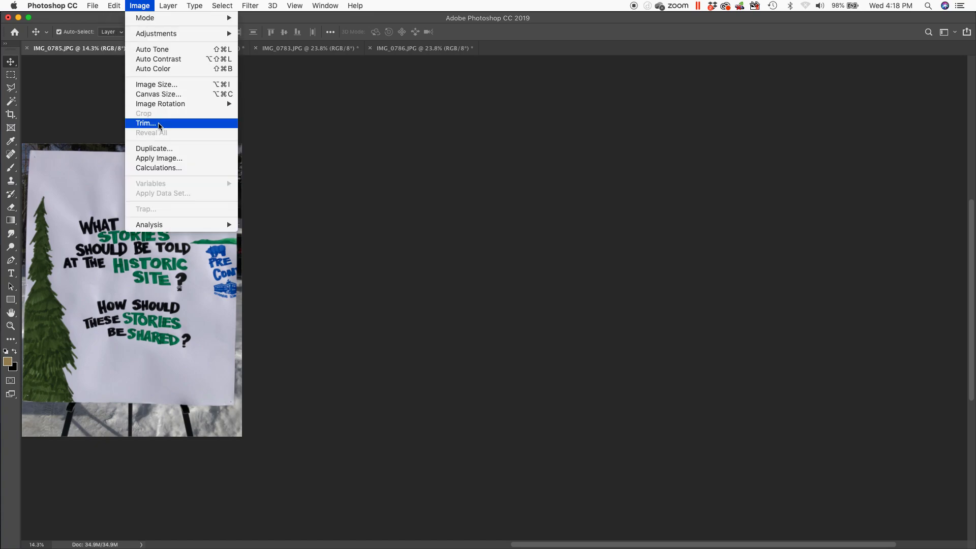
pyautogui.click(157, 94)
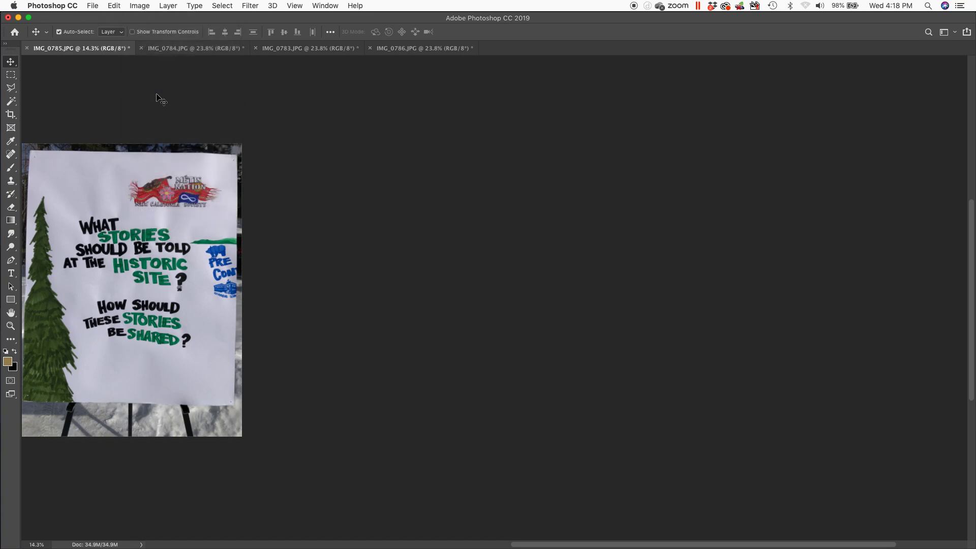
pyautogui.moveTo(235, 175); pyautogui.dragTo(428, 154)
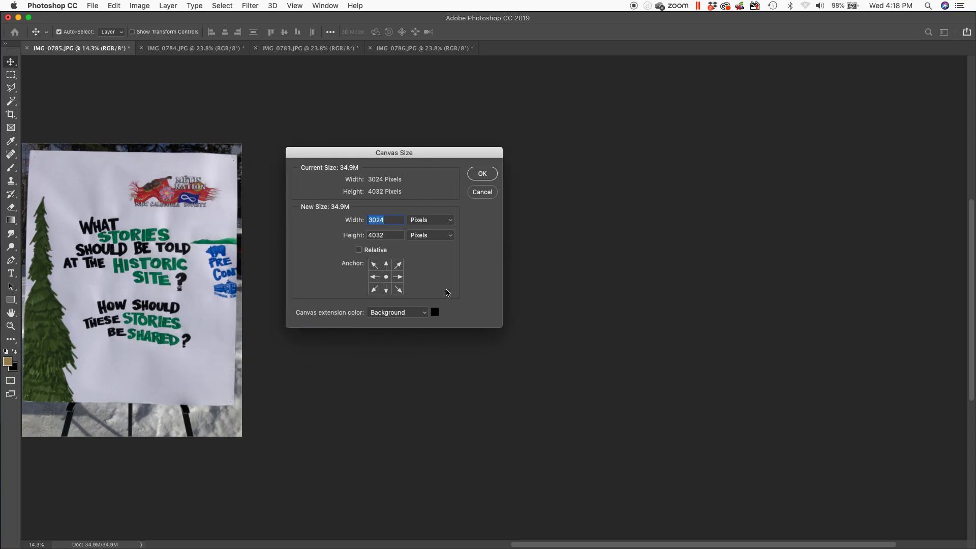
pyautogui.click(429, 313)
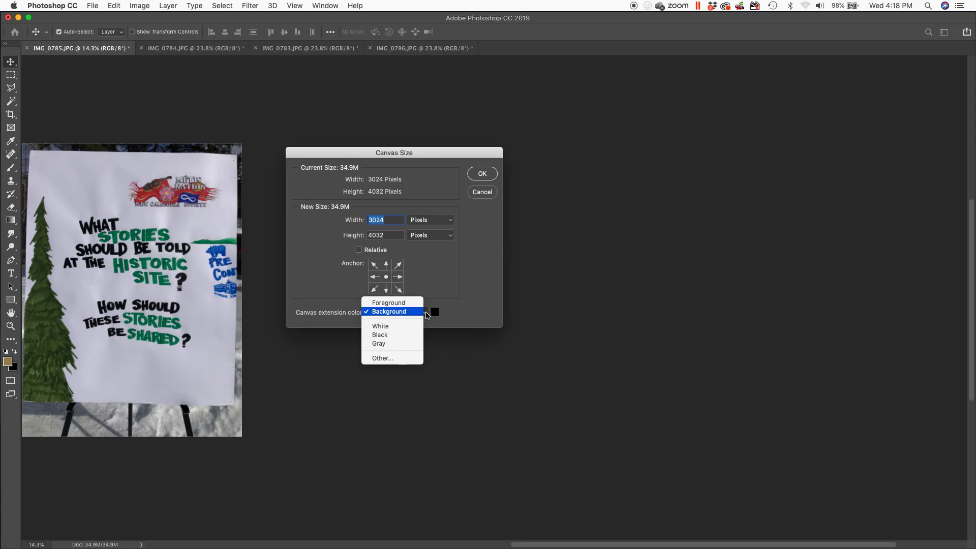
pyautogui.click(403, 329)
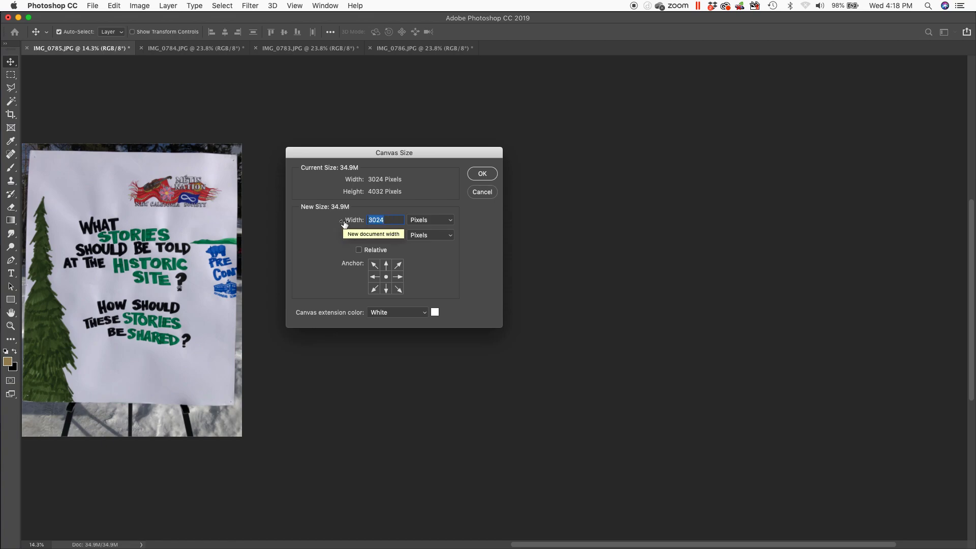
pyautogui.write('13000')
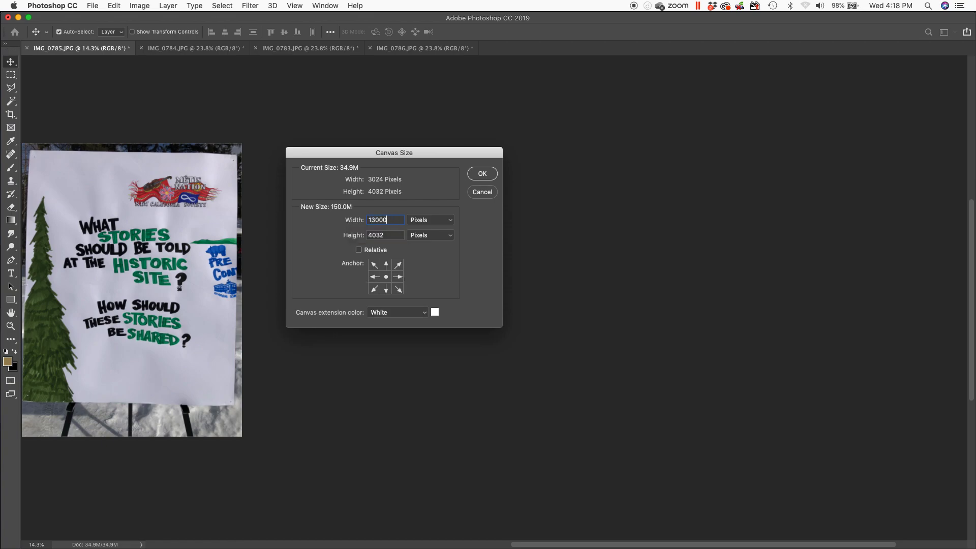
pyautogui.press('Tab')
pyautogui.write('4500')
pyautogui.click(374, 277)
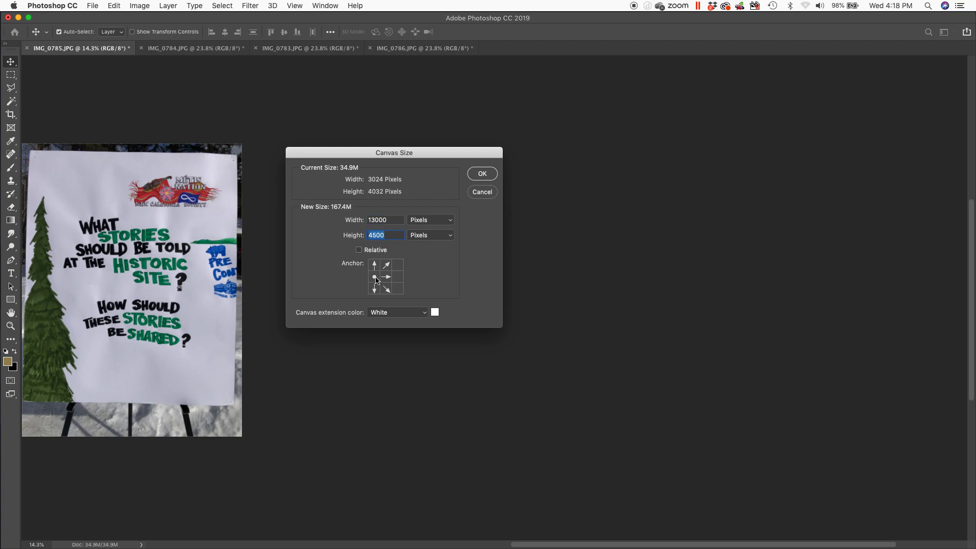
pyautogui.click(478, 175)
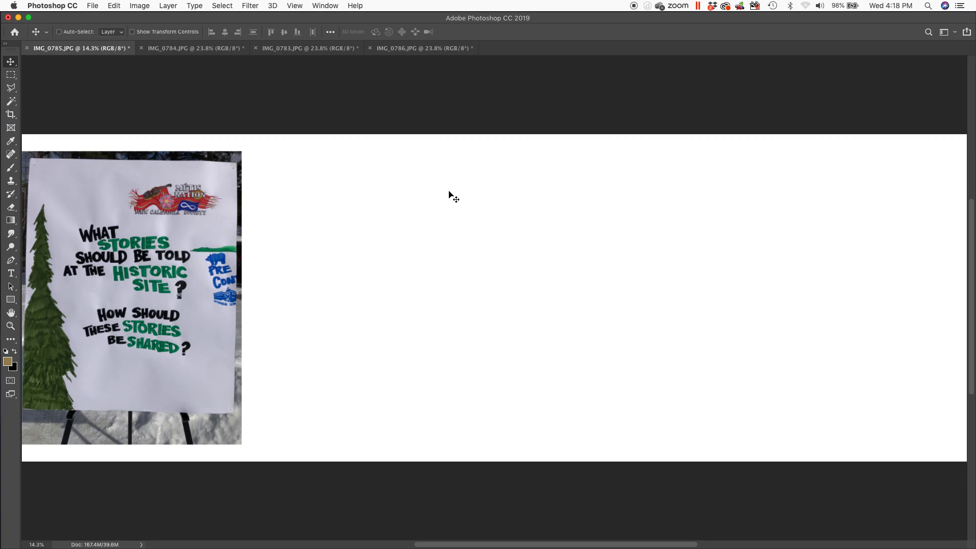
pyautogui.press('super+minus')
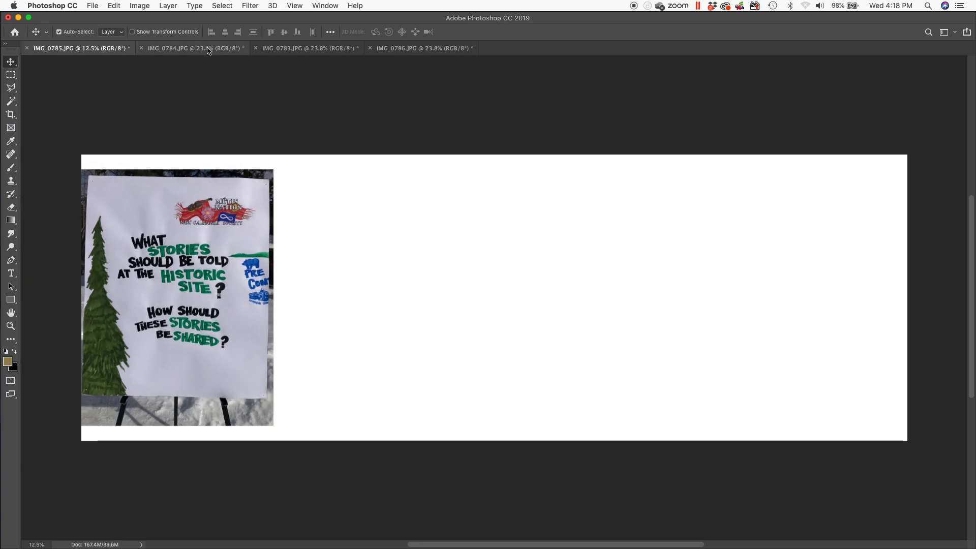
# Drag the IMG_0784 poster into the composite and place it beside the first photo
pyautogui.click(188, 49)
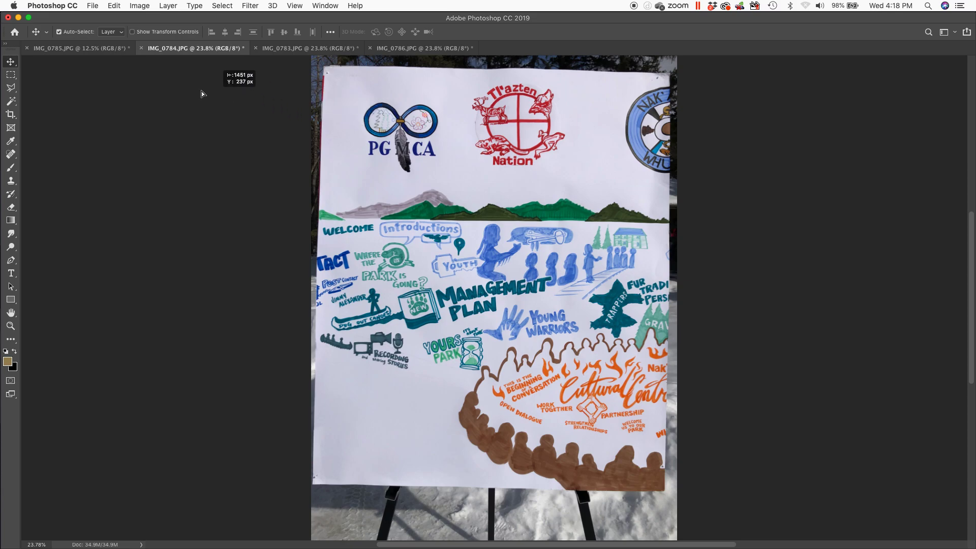
pyautogui.click(92, 49)
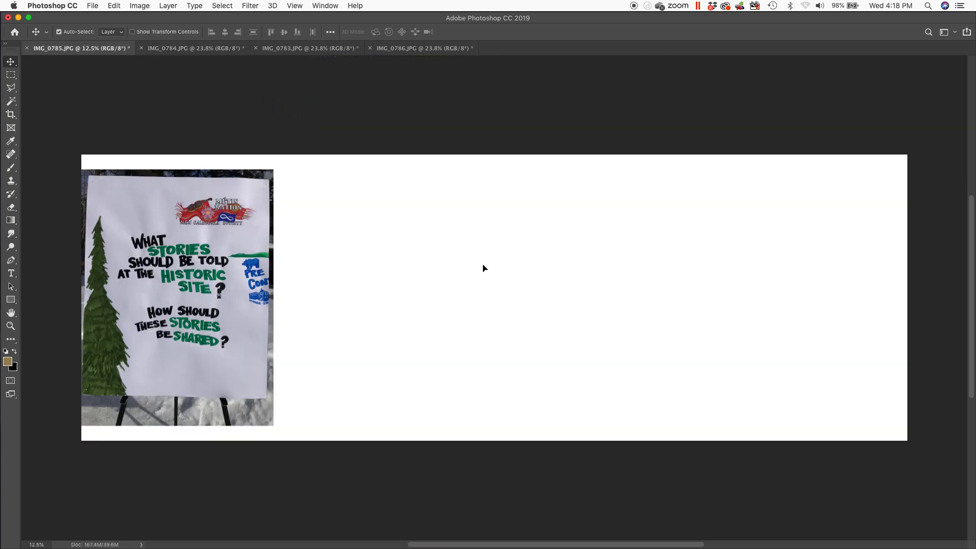
pyautogui.moveTo(483, 268); pyautogui.dragTo(483, 268)
pyautogui.moveTo(508, 235); pyautogui.dragTo(403, 260)
# Add the IMG_0783 poster to the composite as the third panel beside the second
pyautogui.click(318, 49)
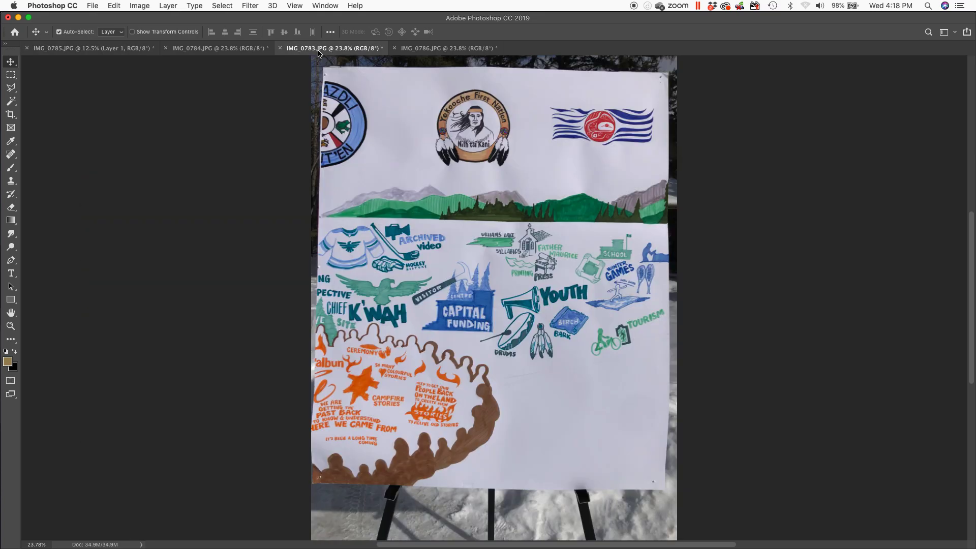
pyautogui.scroll(1, 117, 57)
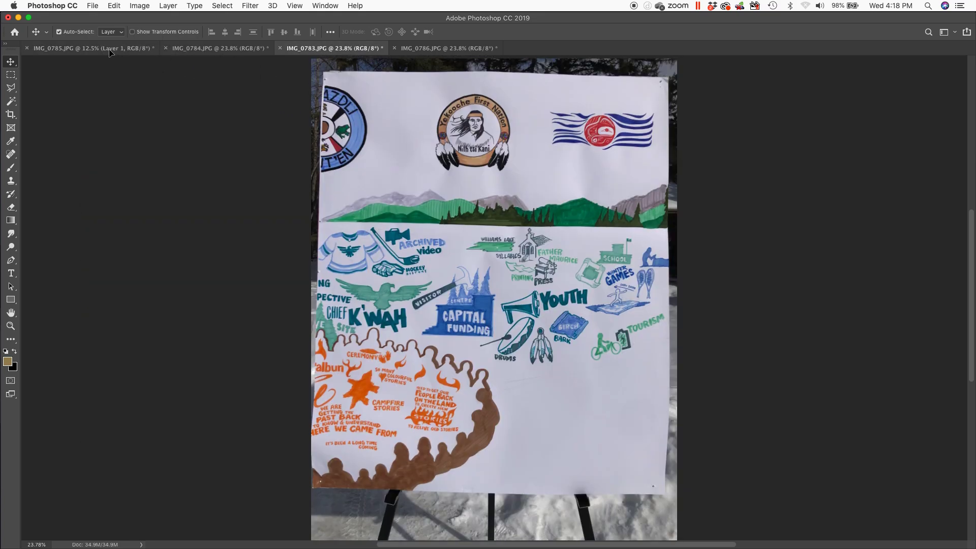
pyautogui.click(110, 49)
pyautogui.moveTo(585, 240); pyautogui.dragTo(606, 280)
# In IMG_0786, show the Layers panel and convert the Background into Layer 0
pyautogui.click(427, 49)
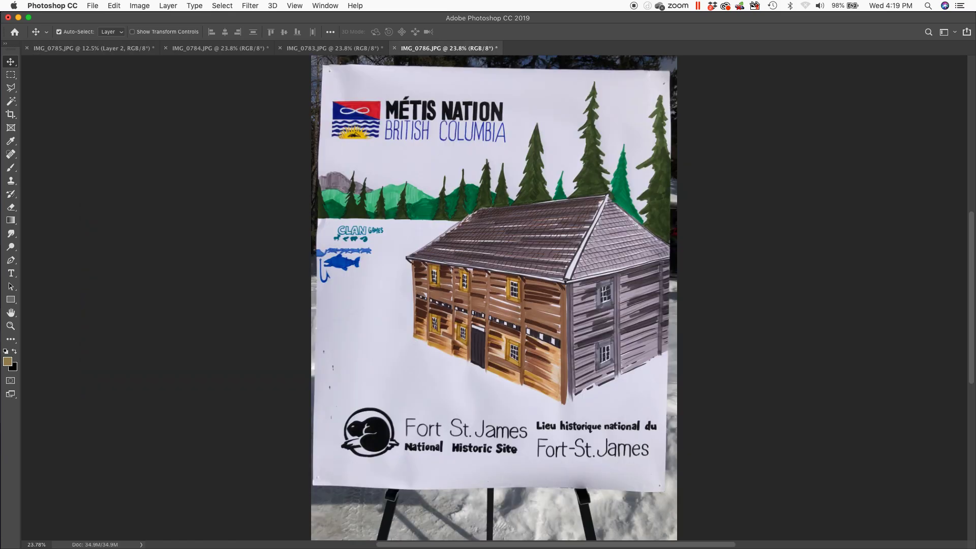
pyautogui.press('F7')
pyautogui.moveTo(127, 205); pyautogui.dragTo(830, 94)
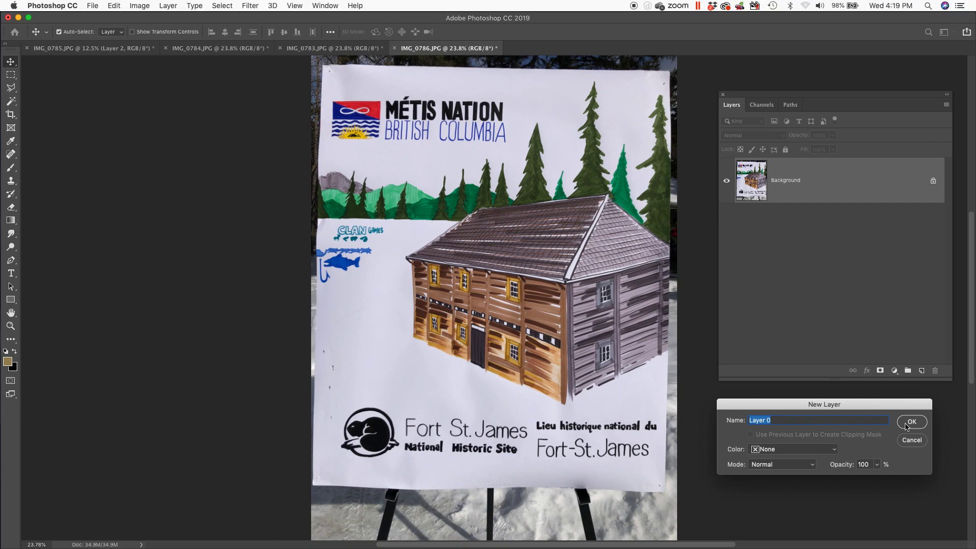
pyautogui.click(906, 423)
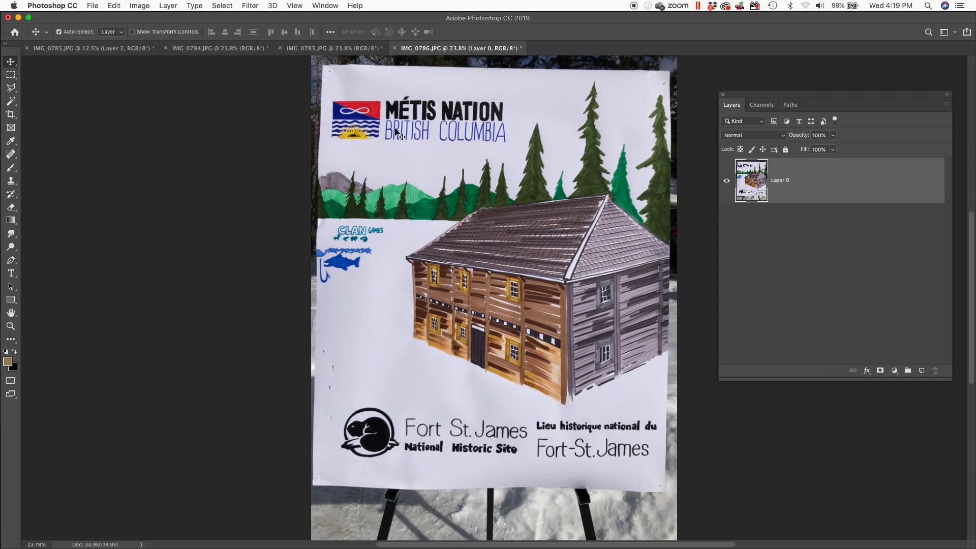
# Drag the house poster into the IMG_0785 composite as Layer 3 and hide Layers
pyautogui.moveTo(413, 133)
pyautogui.mouseDown()
pyautogui.moveTo(346, 111)
pyautogui.moveTo(166, 83)
pyautogui.moveTo(109, 51)
pyautogui.moveTo(403, 144)
pyautogui.mouseUp()
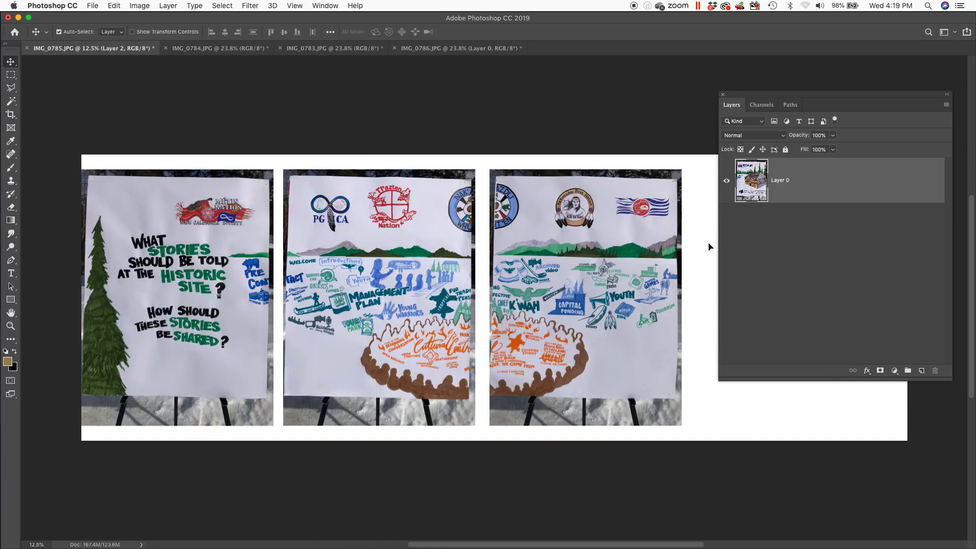
pyautogui.moveTo(709, 246); pyautogui.dragTo(712, 248)
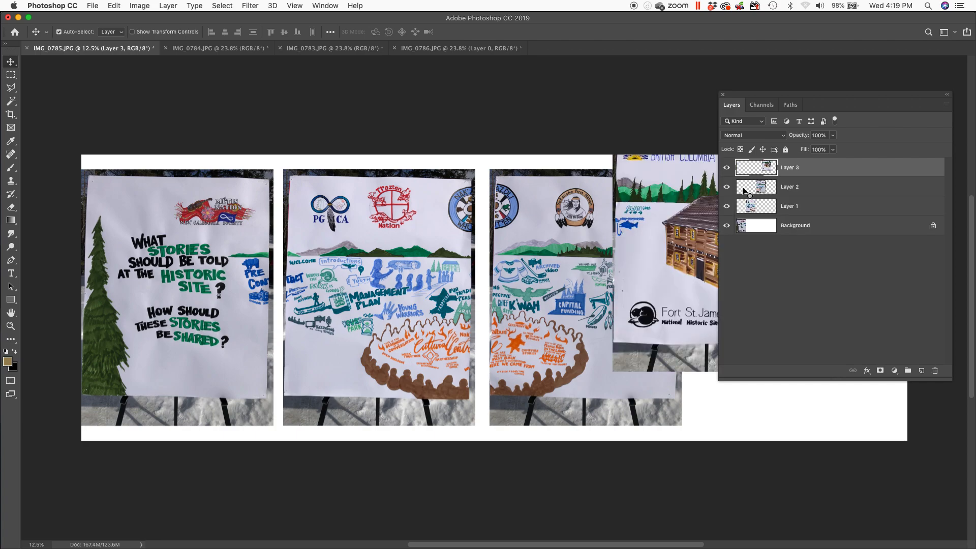
pyautogui.moveTo(776, 105); pyautogui.dragTo(282, 207)
pyautogui.press('F7')
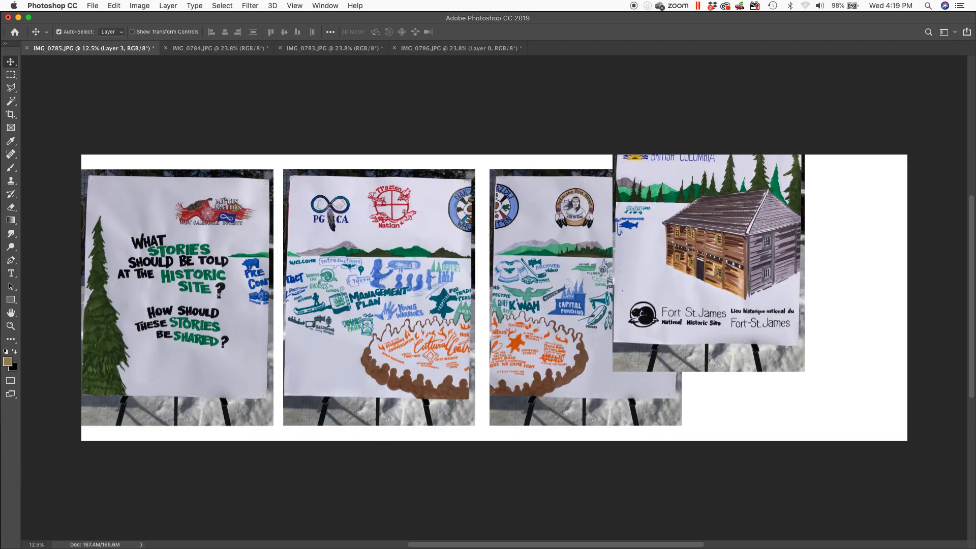
# Drag Layer 3 to the right end so smart guides space it 228 px like the others
pyautogui.moveTo(678, 214); pyautogui.dragTo(758, 267)
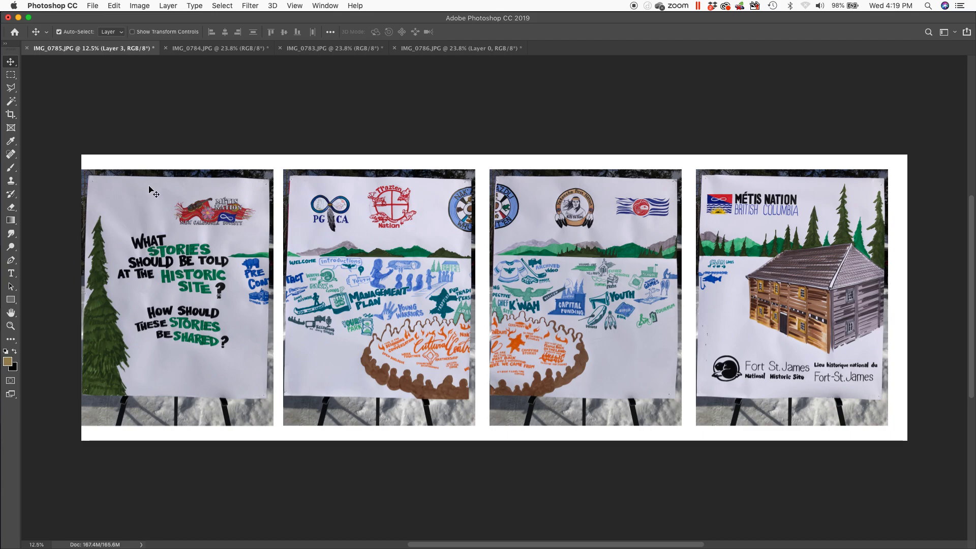
# Select the white Background, pick green as the foreground colour, and convert Background to Layer 0
pyautogui.click(137, 161)
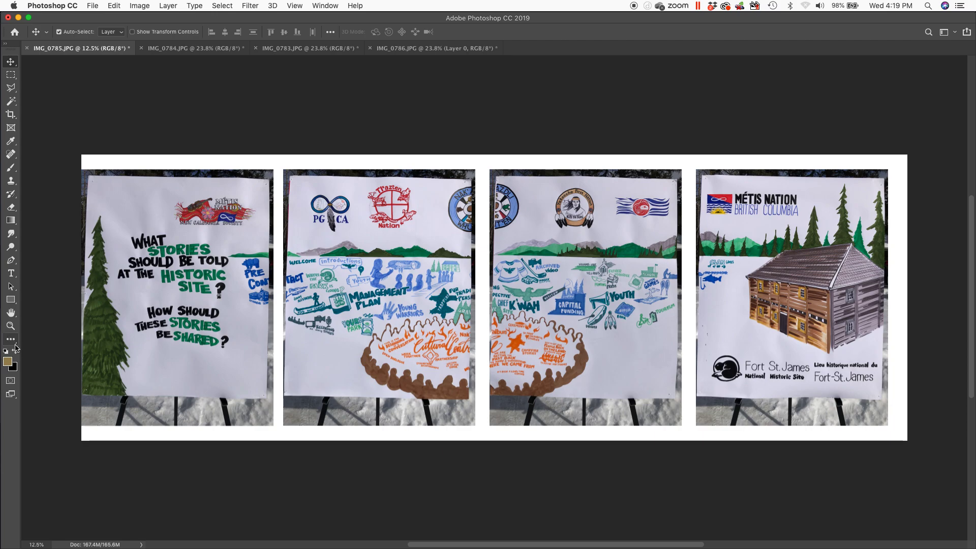
pyautogui.click(9, 362)
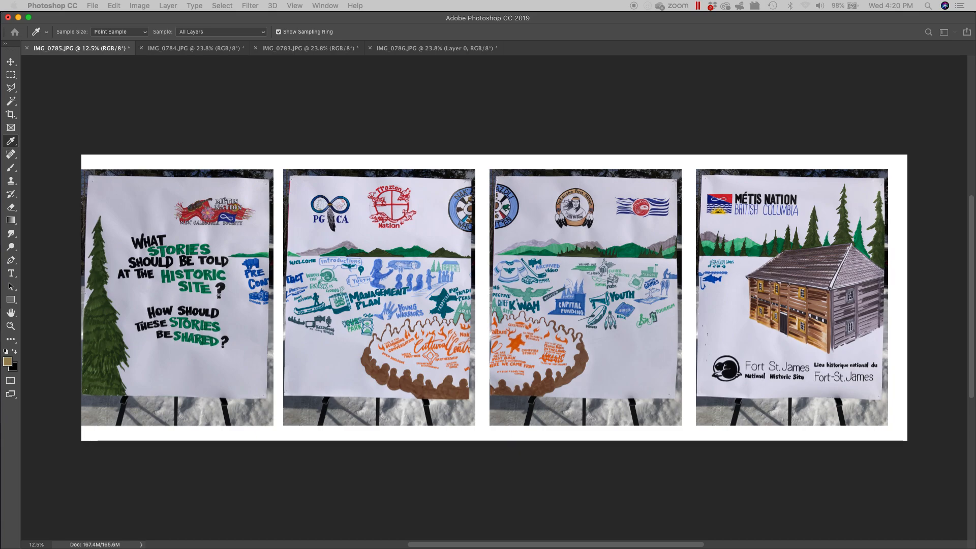
pyautogui.press('m')
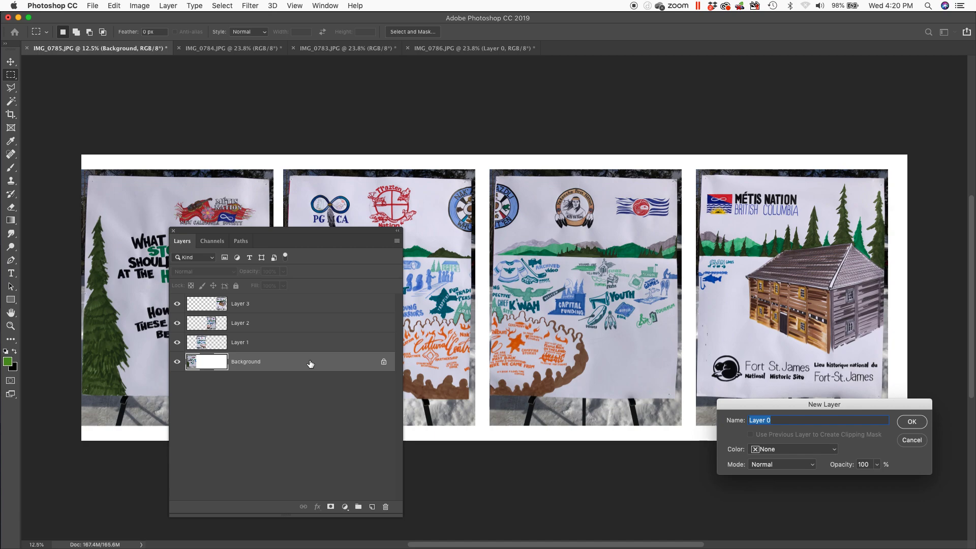
pyautogui.click(906, 423)
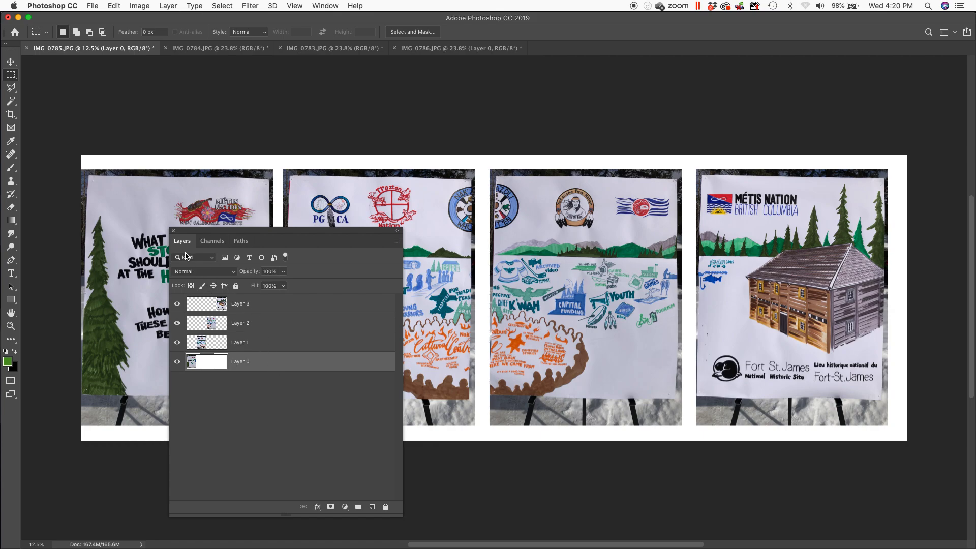
# Invert a selection around the first poster, add Layer 4 below Layer 0, and fill it green
pyautogui.moveTo(81, 166); pyautogui.dragTo(272, 429)
pyautogui.press('super+shift+i')
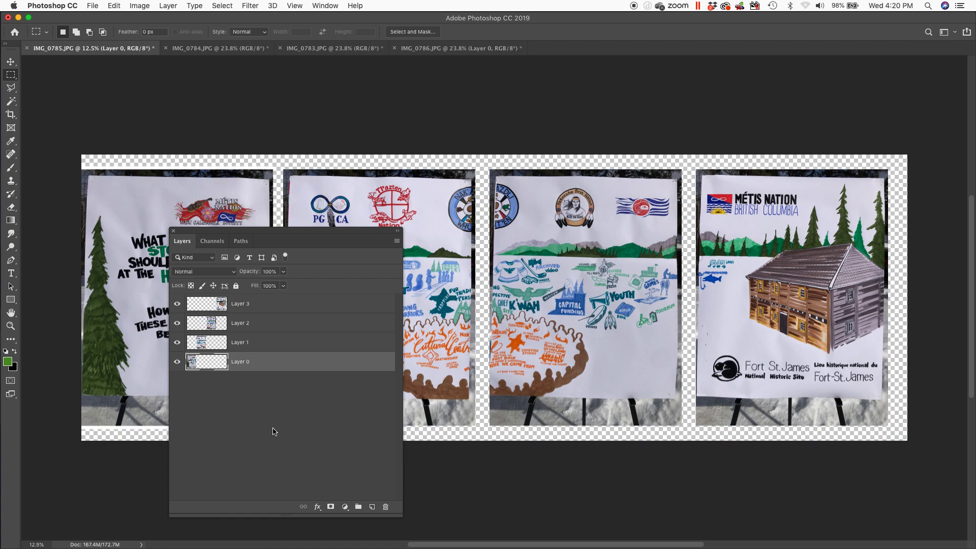
pyautogui.click(372, 507)
pyautogui.moveTo(275, 366); pyautogui.dragTo(274, 411)
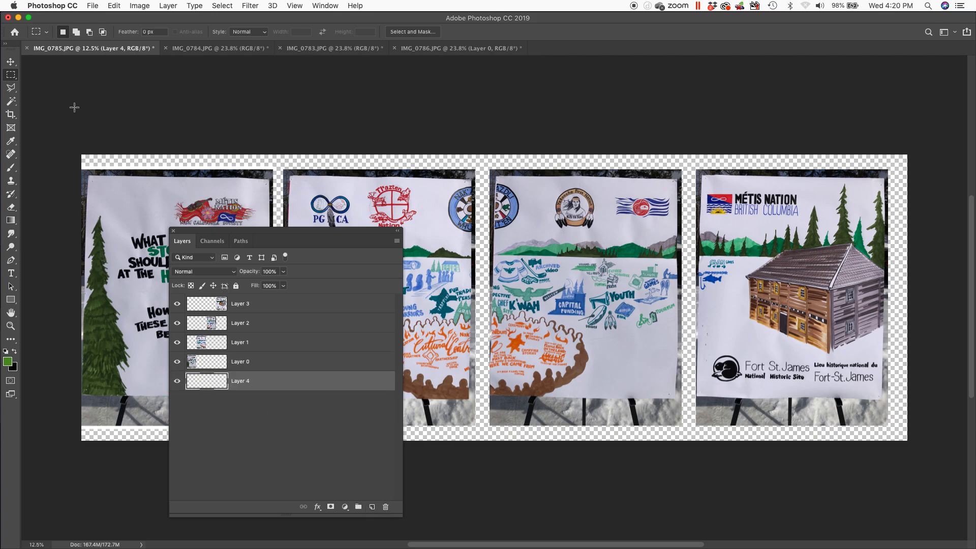
pyautogui.moveTo(74, 107); pyautogui.dragTo(877, 509)
pyautogui.press('super+semicolon')
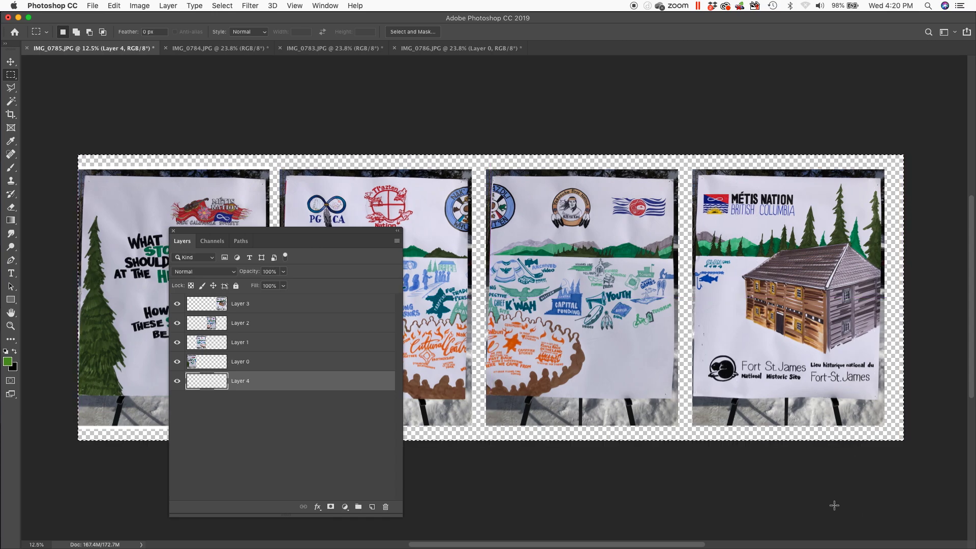
pyautogui.hotkey('alt', 'BackSpace')
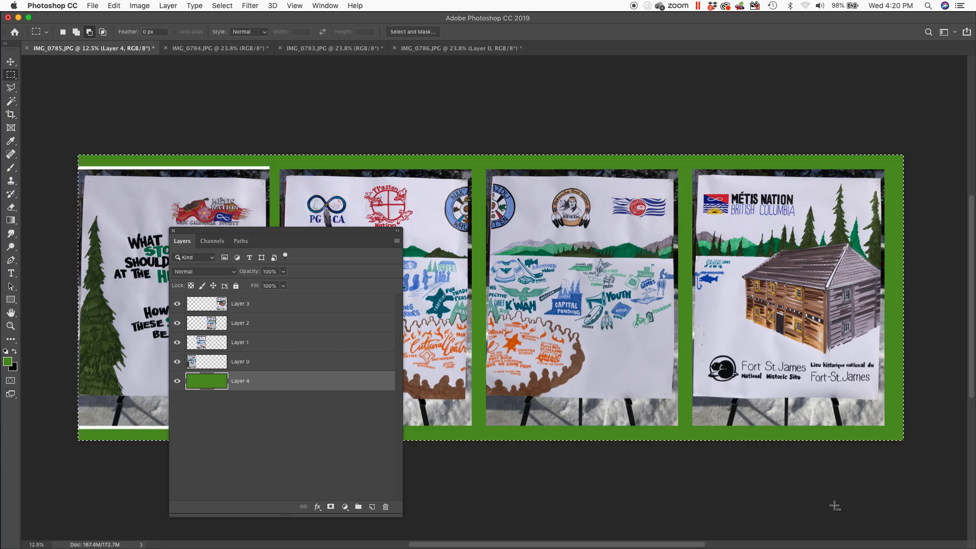
pyautogui.press('super+d')
pyautogui.moveTo(316, 231); pyautogui.dragTo(859, 219)
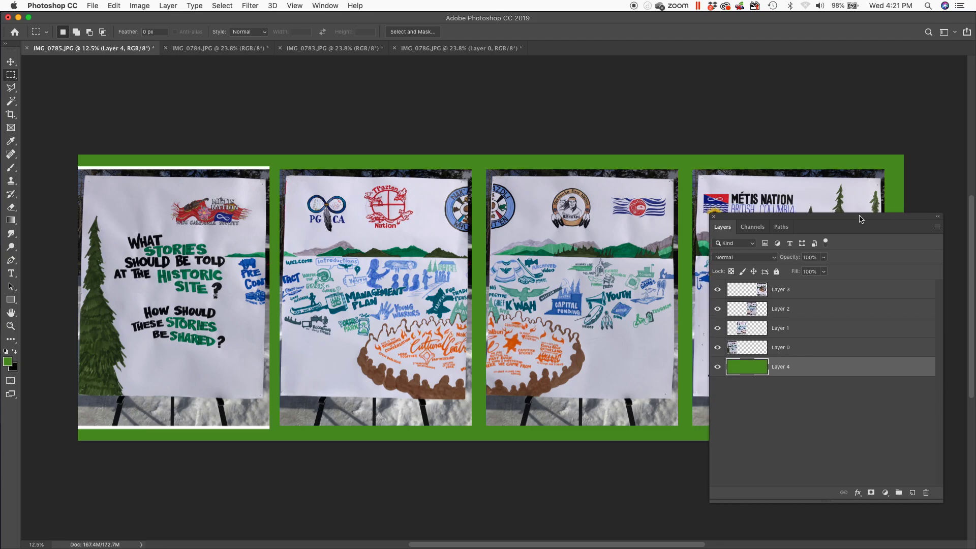
# On Layer 0, zoom into the first poster and erase the white border above it with a 250 px eraser
pyautogui.click(789, 350)
pyautogui.press('z')
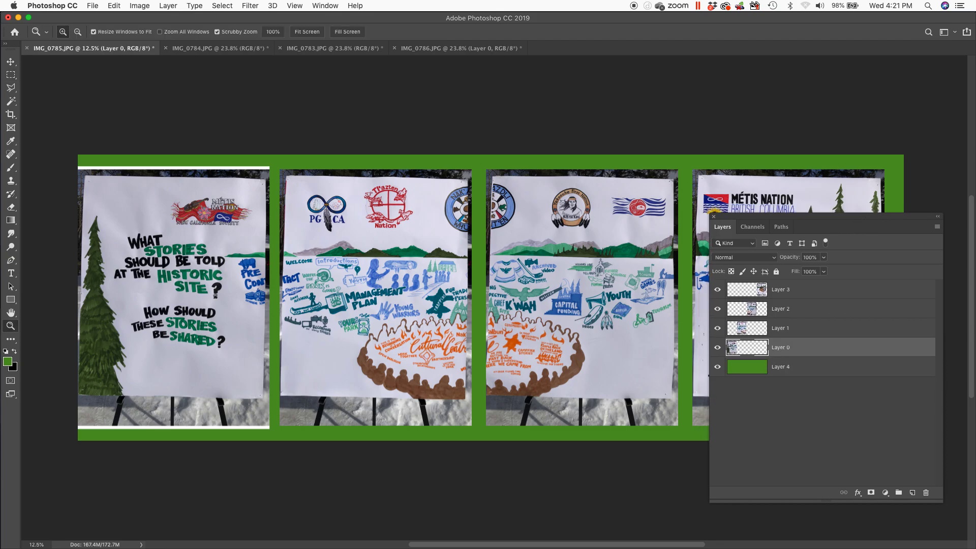
pyautogui.moveTo(213, 260); pyautogui.dragTo(244, 261)
pyautogui.moveTo(211, 231); pyautogui.dragTo(325, 243)
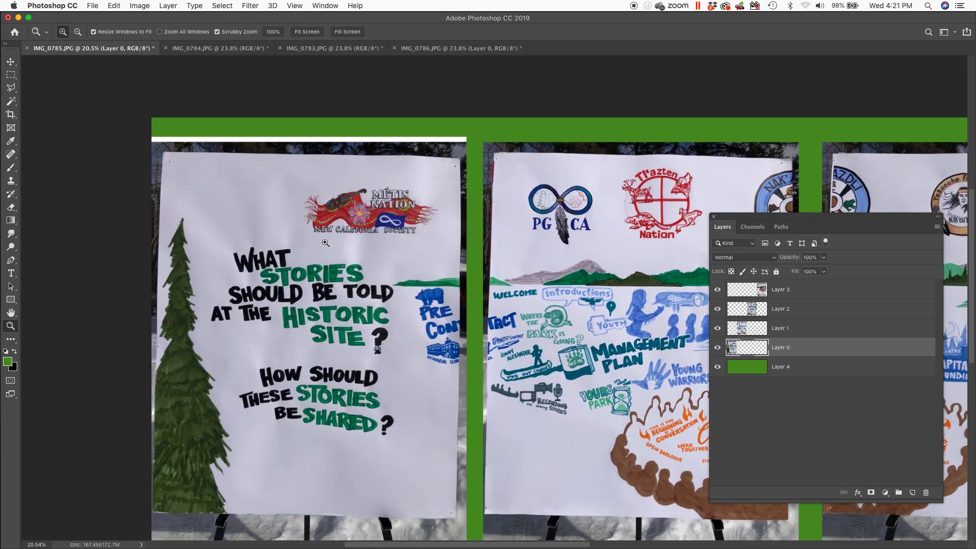
pyautogui.press('e')
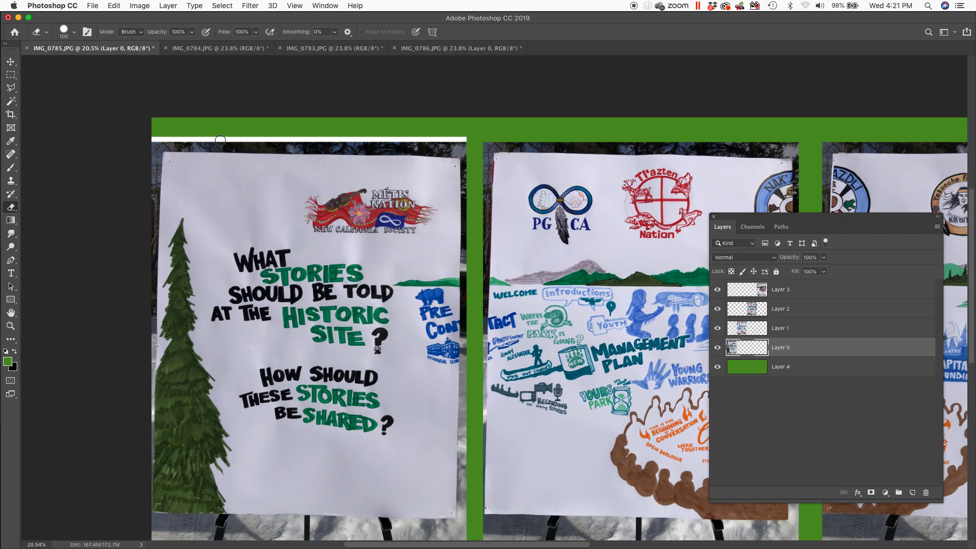
pyautogui.press(']')
pyautogui.press(']')
pyautogui.press(']')
pyautogui.press(']')
pyautogui.press(']')
pyautogui.moveTo(152, 147); pyautogui.dragTo(304, 148)
# Erase the paper along the poster's top edge and the sign's right edge
pyautogui.moveTo(357, 123)
pyautogui.mouseDown()
pyautogui.moveTo(439, 130)
pyautogui.moveTo(454, 135)
pyautogui.moveTo(456, 150)
pyautogui.moveTo(272, 143)
pyautogui.moveTo(157, 162)
pyautogui.moveTo(148, 208)
pyautogui.moveTo(181, 163)
pyautogui.moveTo(271, 172)
pyautogui.moveTo(176, 173)
pyautogui.moveTo(409, 151)
pyautogui.moveTo(456, 159)
pyautogui.mouseUp()
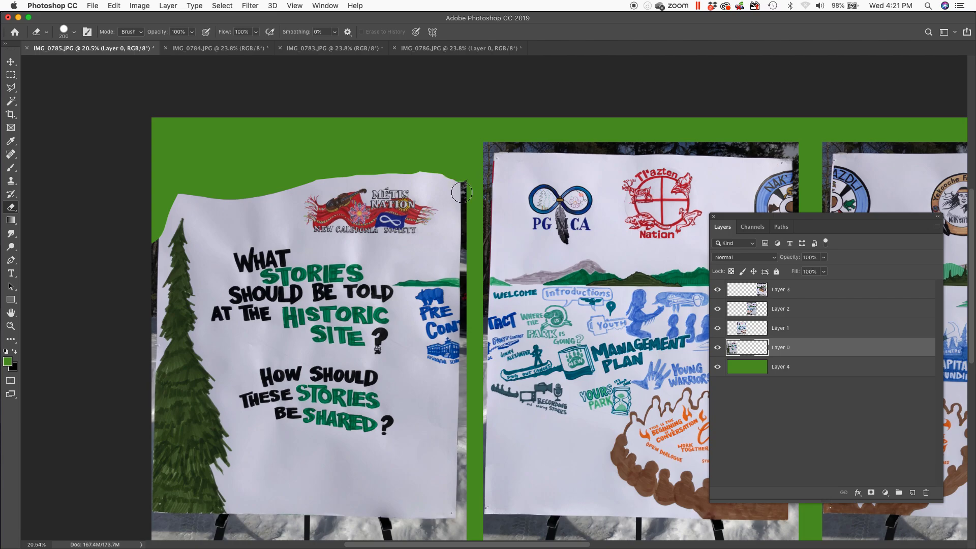
pyautogui.moveTo(462, 192); pyautogui.dragTo(466, 212)
pyautogui.moveTo(459, 379)
pyautogui.mouseDown()
pyautogui.moveTo(459, 432)
pyautogui.moveTo(447, 337)
pyautogui.mouseUp()
pyautogui.moveTo(439, 296)
pyautogui.mouseDown()
pyautogui.moveTo(446, 358)
pyautogui.moveTo(430, 368)
pyautogui.moveTo(433, 428)
pyautogui.moveTo(418, 440)
pyautogui.moveTo(136, 450)
pyautogui.moveTo(127, 439)
pyautogui.moveTo(243, 445)
pyautogui.moveTo(399, 413)
pyautogui.mouseUp()
pyautogui.press(']')
pyautogui.press(']')
pyautogui.press(']')
pyautogui.press(']')
pyautogui.press(']')
pyautogui.press('[')
pyautogui.press('[')
pyautogui.press('[')
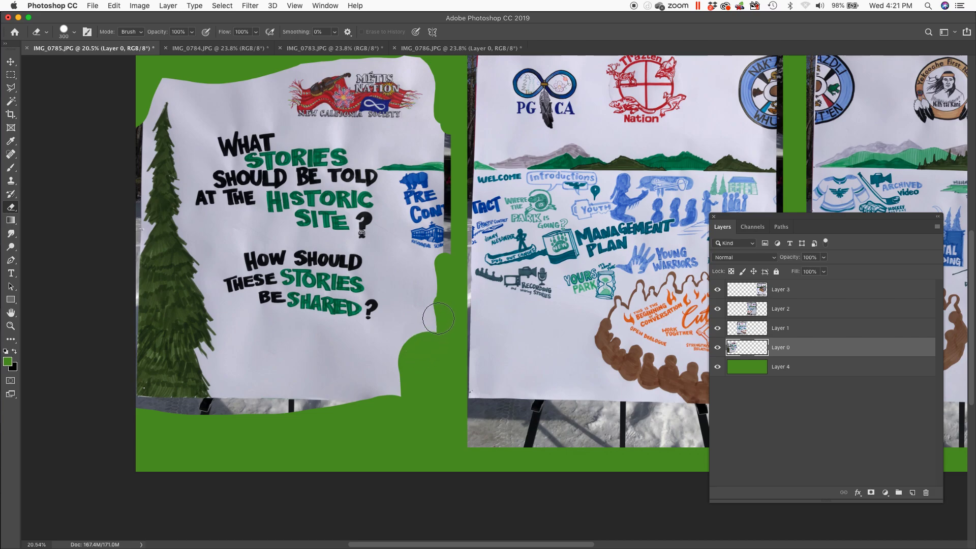
# With a 300 px eraser, remove the remaining right-edge paper, grey strip below the tree, and dark left strip
pyautogui.moveTo(436, 300)
pyautogui.mouseDown()
pyautogui.moveTo(430, 322)
pyautogui.moveTo(334, 345)
pyautogui.moveTo(257, 345)
pyautogui.moveTo(237, 396)
pyautogui.moveTo(264, 404)
pyautogui.moveTo(408, 382)
pyautogui.moveTo(254, 378)
pyautogui.moveTo(351, 389)
pyautogui.moveTo(266, 377)
pyautogui.mouseUp()
pyautogui.moveTo(231, 414)
pyautogui.mouseDown()
pyautogui.moveTo(148, 416)
pyautogui.moveTo(225, 430)
pyautogui.mouseUp()
pyautogui.moveTo(433, 290)
pyautogui.mouseDown()
pyautogui.moveTo(432, 265)
pyautogui.moveTo(407, 277)
pyautogui.moveTo(397, 336)
pyautogui.mouseUp()
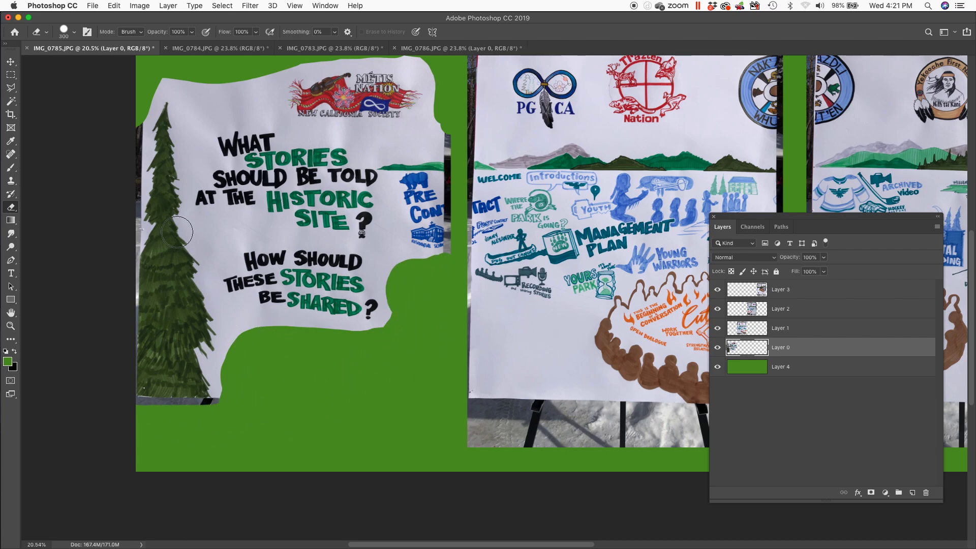
pyautogui.moveTo(124, 113)
pyautogui.mouseDown()
pyautogui.moveTo(130, 231)
pyautogui.moveTo(98, 236)
pyautogui.mouseUp()
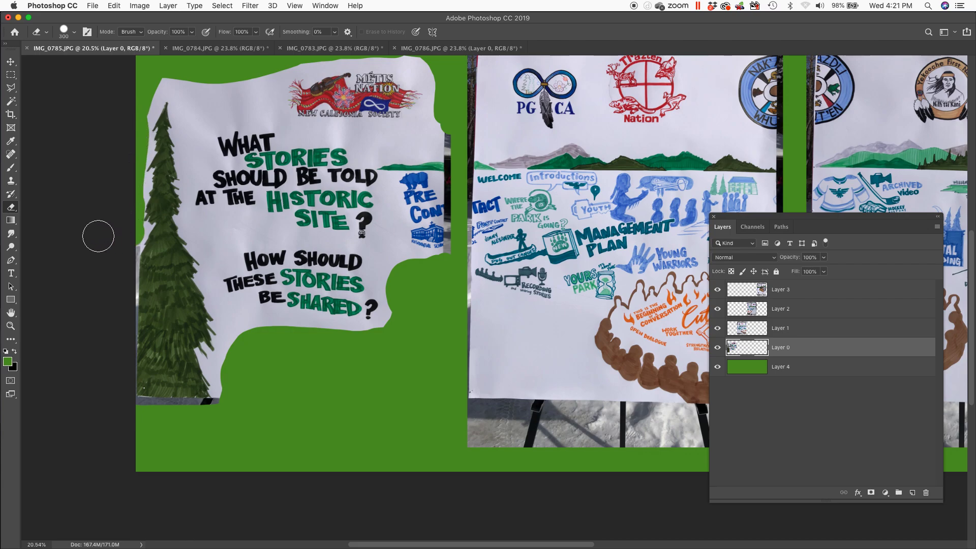
pyautogui.press('super+equal')
pyautogui.press('super+equal')
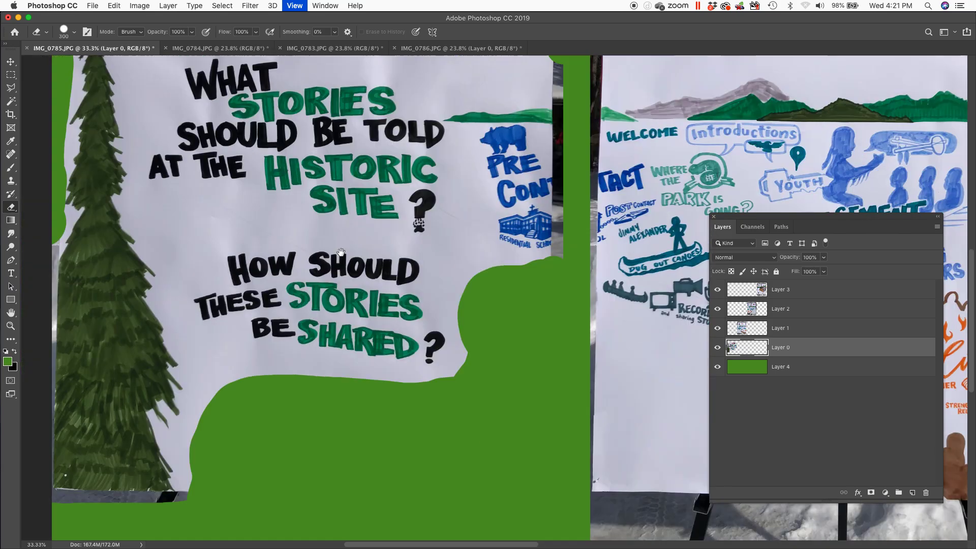
pyautogui.hscroll(-10, 341, 252)
pyautogui.scroll(-2, 341, 252)
pyautogui.press('l')
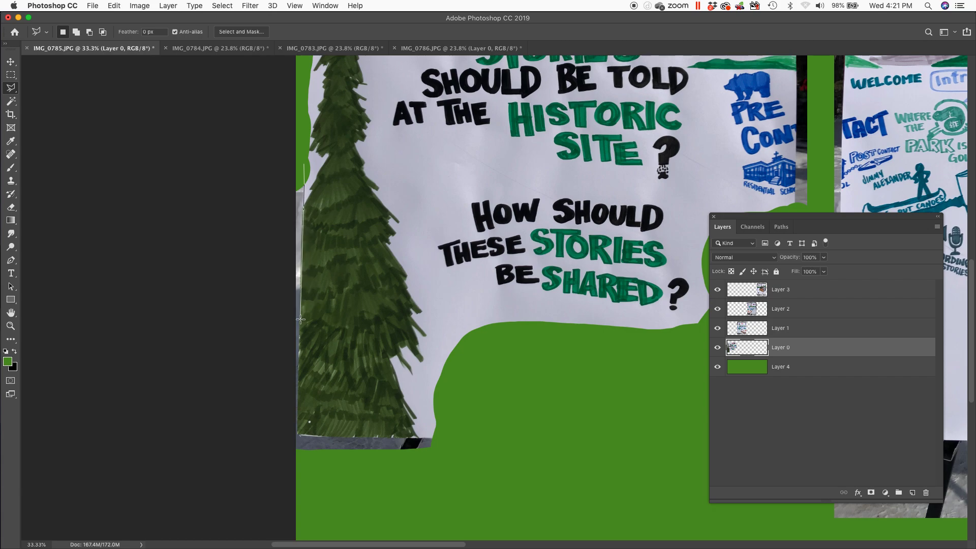
# Outline the photo strip beneath the tree with the Polygonal Lasso and delete it
pyautogui.click(299, 351)
pyautogui.click(298, 433)
pyautogui.click(446, 436)
pyautogui.click(447, 467)
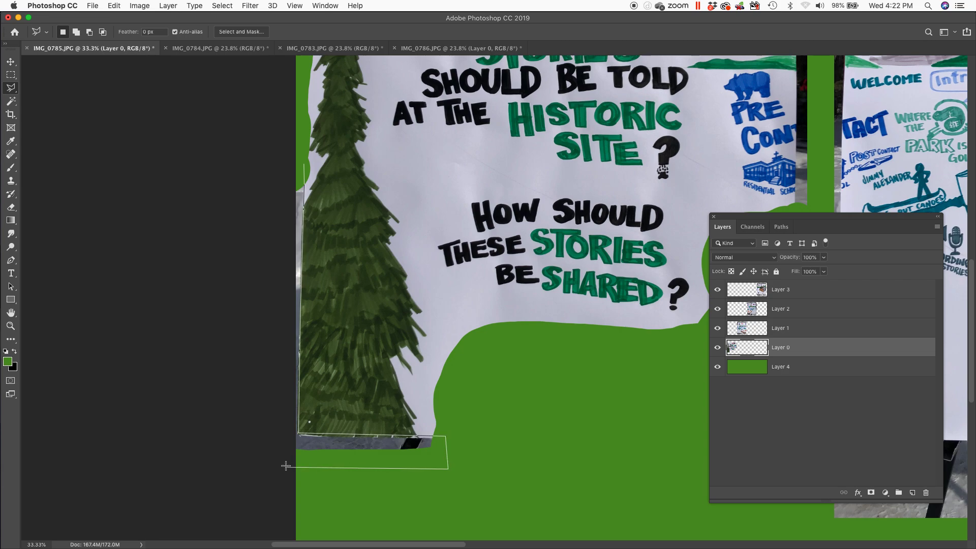
pyautogui.click(287, 467)
pyautogui.click(262, 419)
pyautogui.click(255, 201)
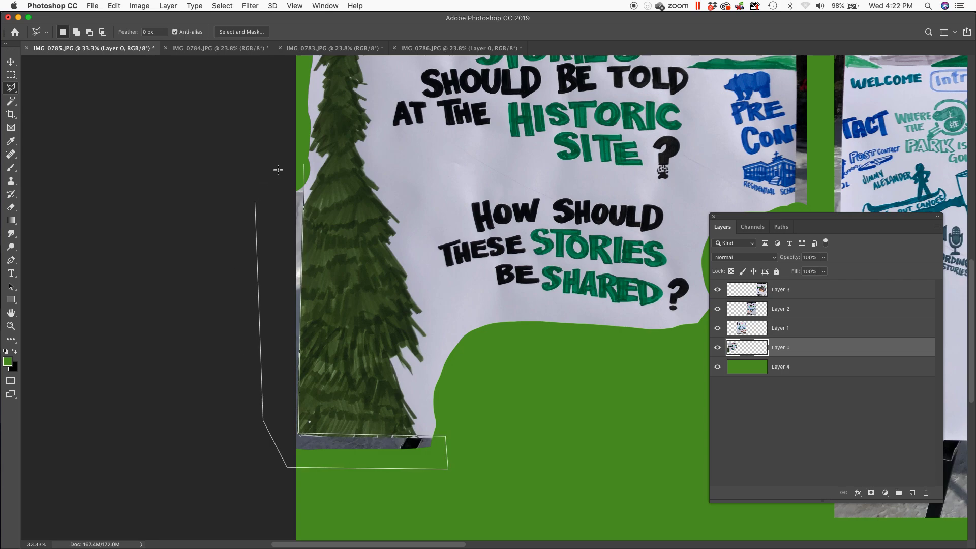
pyautogui.click(303, 163)
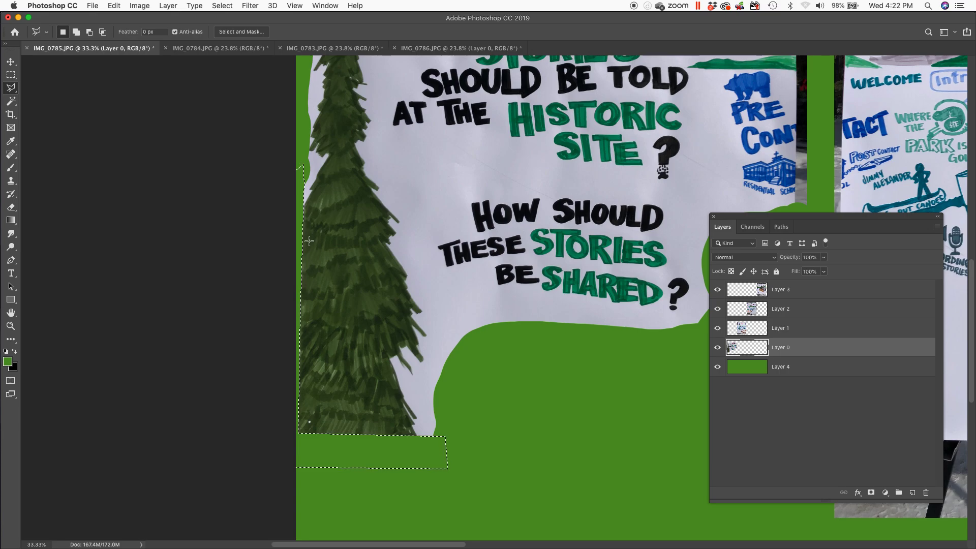
pyautogui.hotkey('ctrl', 'd')
# Clone nearby tree texture over the white speck at the tree's base, then zoom back out
pyautogui.press('z')
pyautogui.moveTo(302, 435); pyautogui.dragTo(351, 412)
pyautogui.press('s')
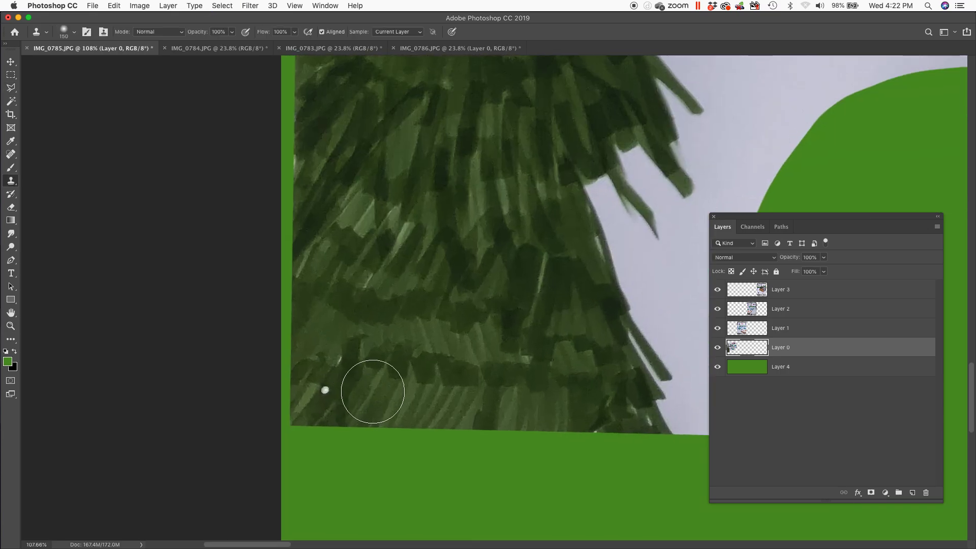
pyautogui.press('[')
pyautogui.press('[')
pyautogui.press('[')
pyautogui.press('[')
pyautogui.press('[')
pyautogui.press('[')
pyautogui.press('[')
pyautogui.press('[')
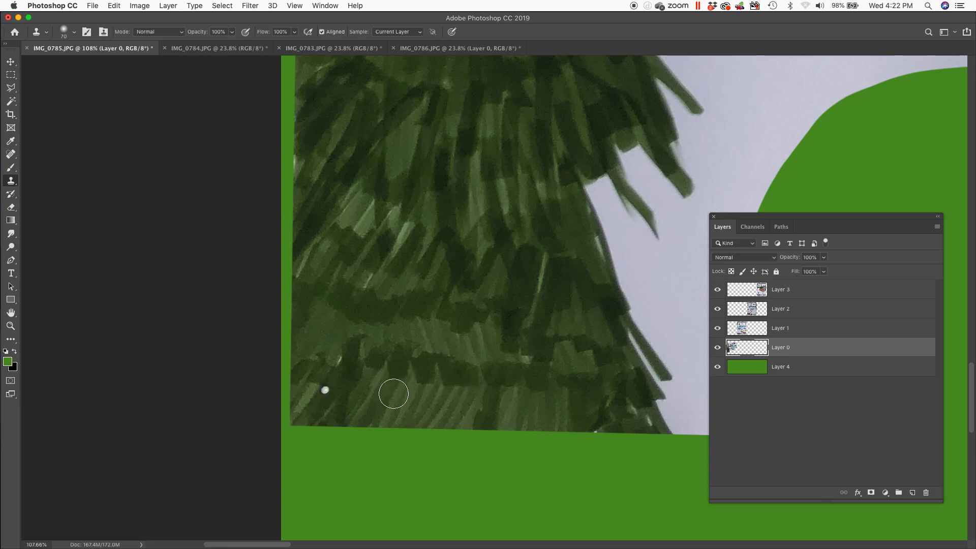
pyautogui.keyDown('alt'); pyautogui.click(492, 396); pyautogui.keyUp('alt')
pyautogui.click(323, 387)
pyautogui.moveTo(321, 386); pyautogui.dragTo(326, 391)
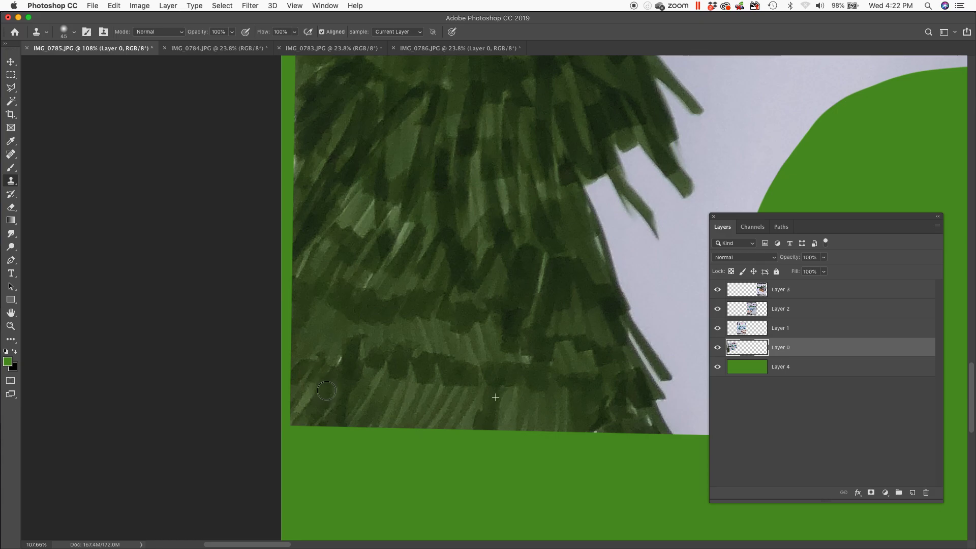
pyautogui.press('super+minus')
pyautogui.press('super+minus')
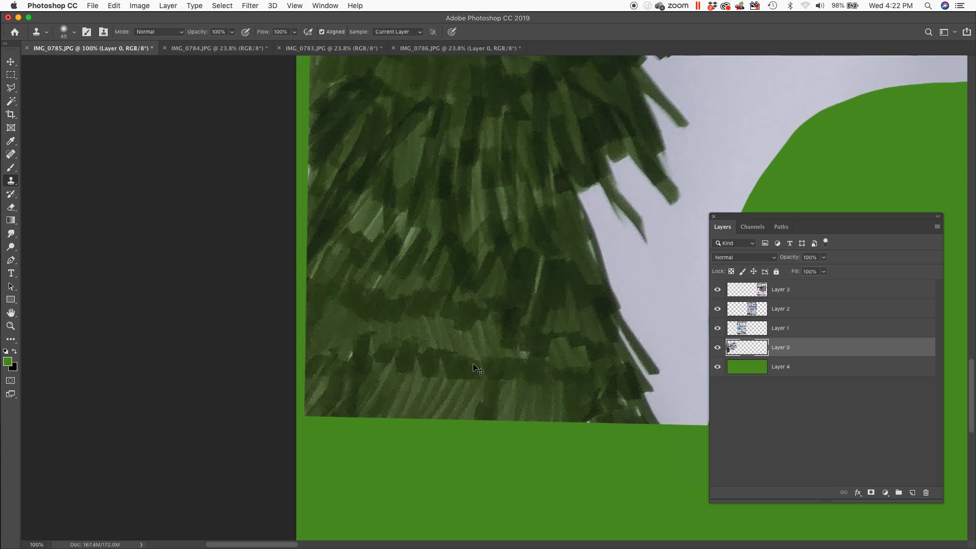
pyautogui.press('super+minus')
pyautogui.press('super+minus')
pyautogui.moveTo(681, 92); pyautogui.dragTo(350, 335)
pyautogui.hscroll(6, 349, 334)
pyautogui.scroll(2, 386, 325)
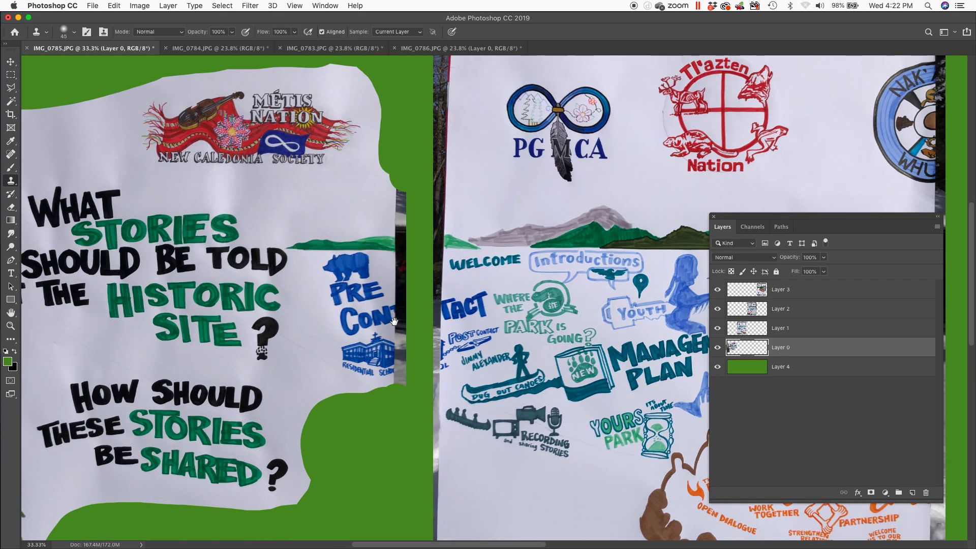
# Zoom in and outline the dark photo strip along the first poster's right edge with the Polygonal Lasso
pyautogui.press('z')
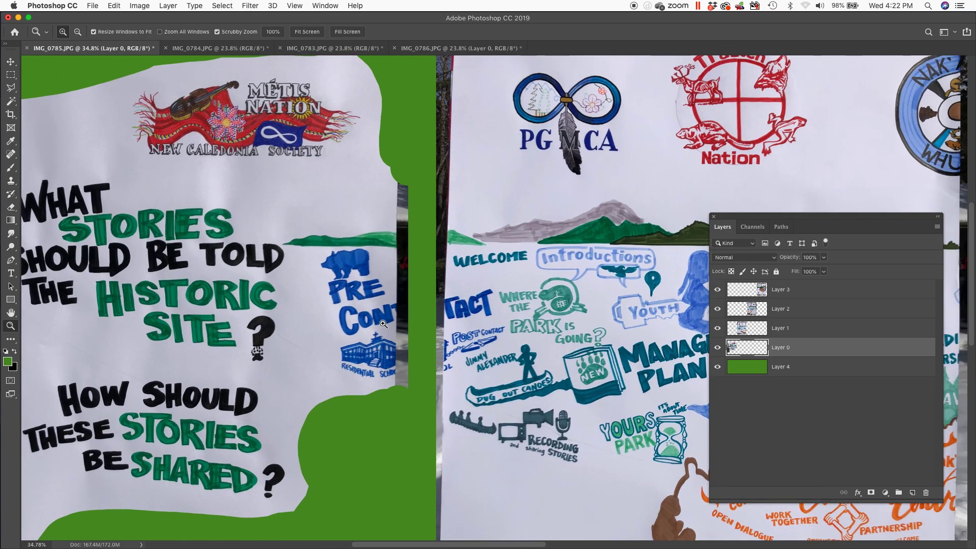
pyautogui.moveTo(400, 317)
pyautogui.mouseDown()
pyautogui.moveTo(425, 281)
pyautogui.moveTo(384, 328)
pyautogui.mouseUp()
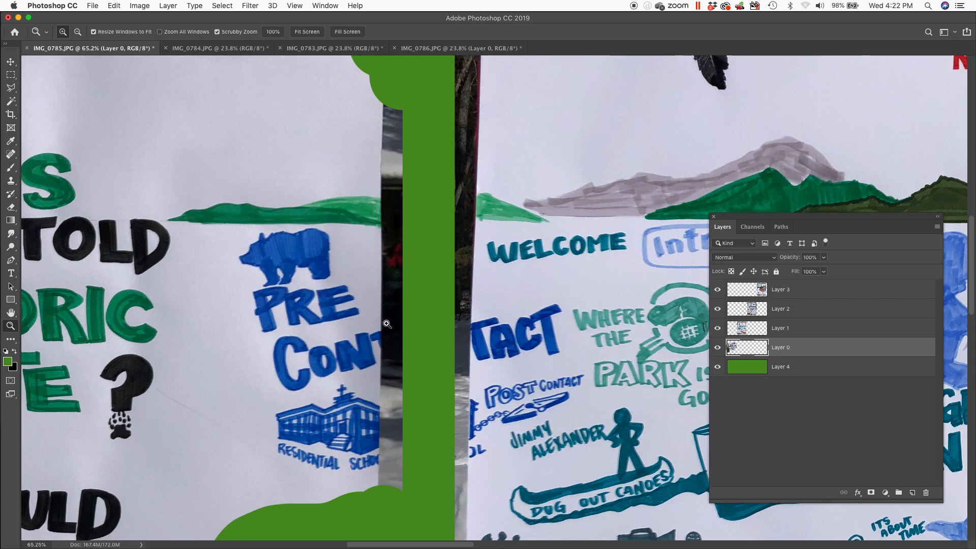
pyautogui.press('l')
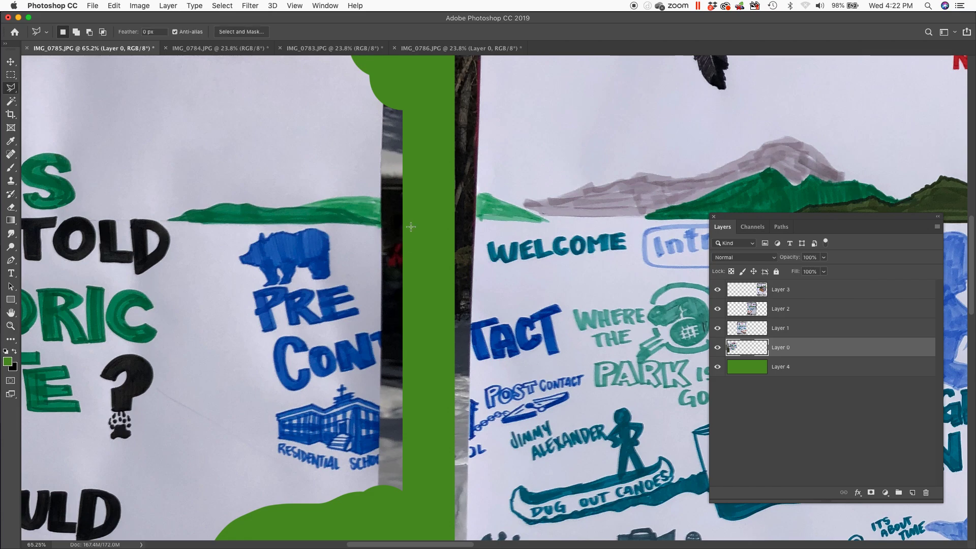
pyautogui.click(382, 104)
pyautogui.click(380, 379)
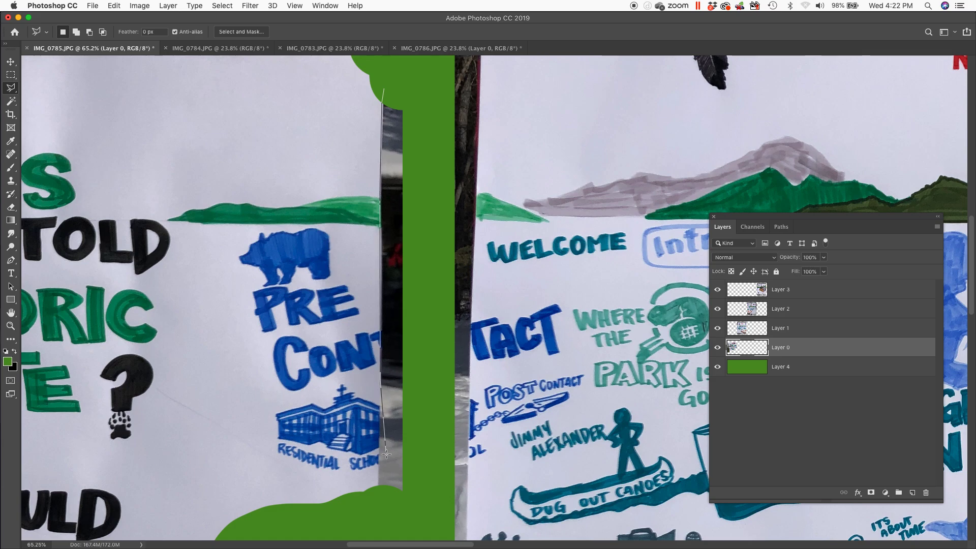
pyautogui.click(377, 515)
pyautogui.click(418, 498)
pyautogui.click(432, 137)
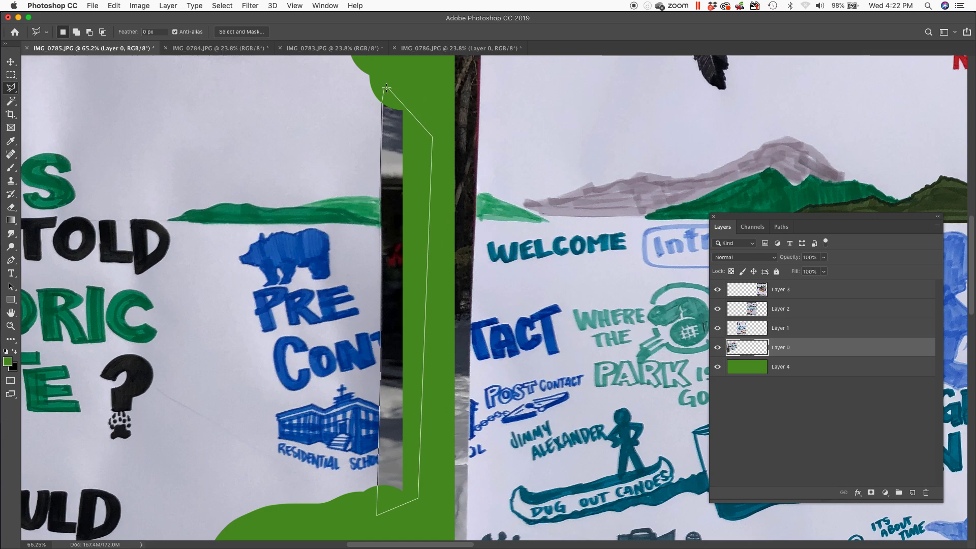
pyautogui.click(386, 87)
# Delete the selected strip to reveal the green backing, deselect, and bring up Save As
pyautogui.press('Delete')
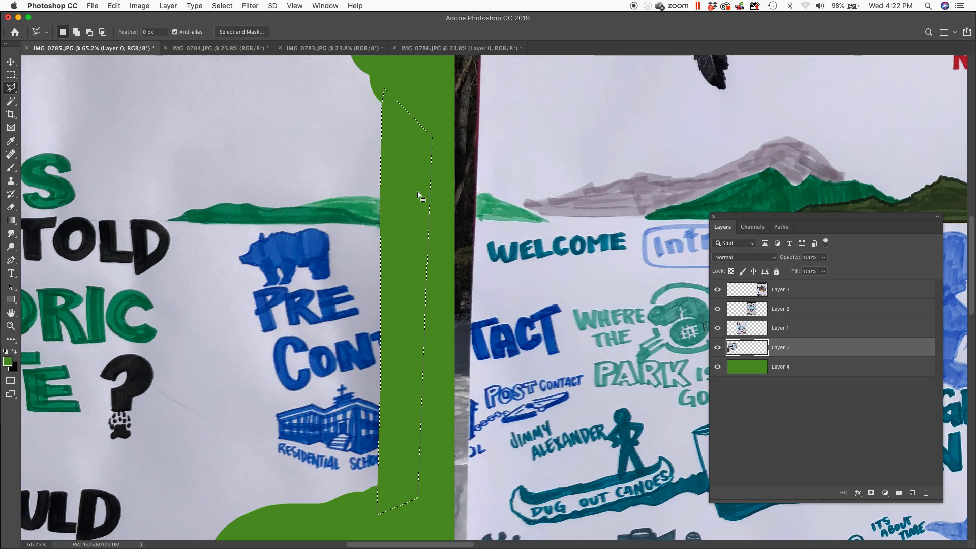
pyautogui.press('super+d')
pyautogui.click(93, 6)
pyautogui.click(106, 109)
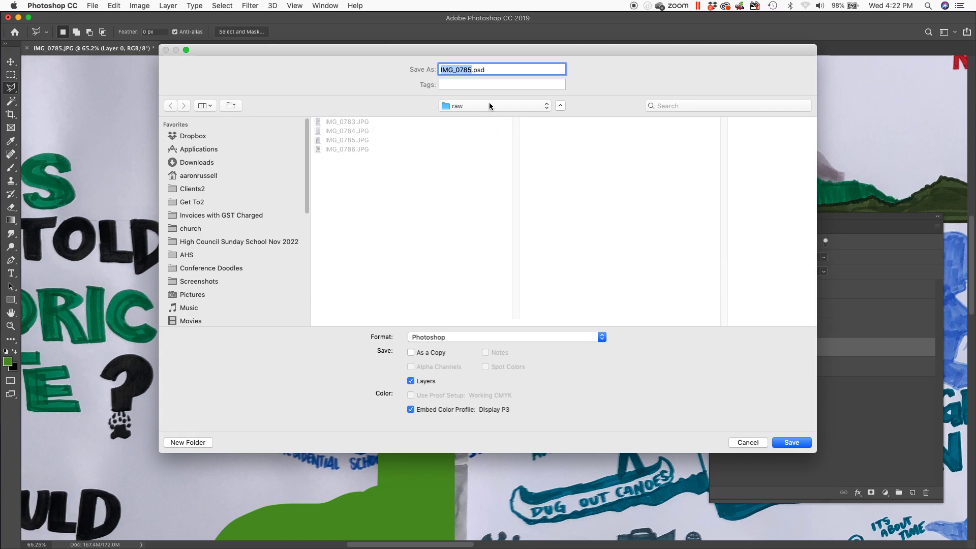
# Choose the raw folder inside Ft. Saint James BC Parks Canada as the save location
pyautogui.click(489, 106)
pyautogui.click(486, 116)
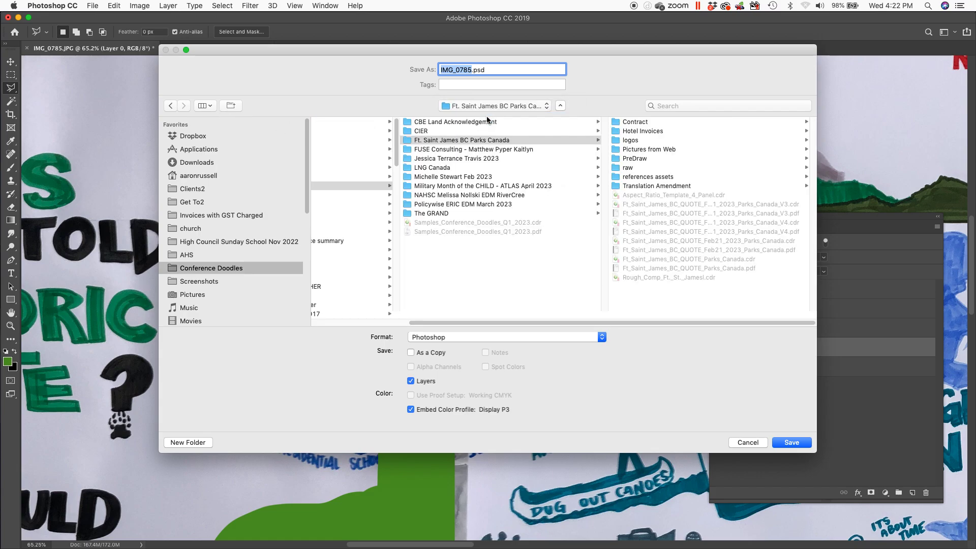
pyautogui.click(628, 167)
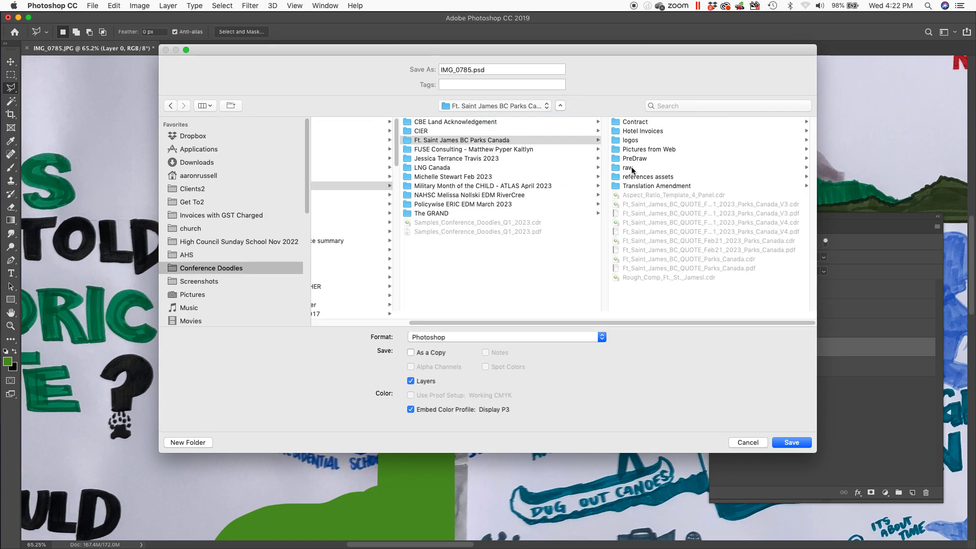
# Save the file as 'Ft St James tiling.psd', then zoom out to see the whole canvas
pyautogui.tripleClick(496, 68)
pyautogui.moveTo(470, 68); pyautogui.dragTo(412, 68)
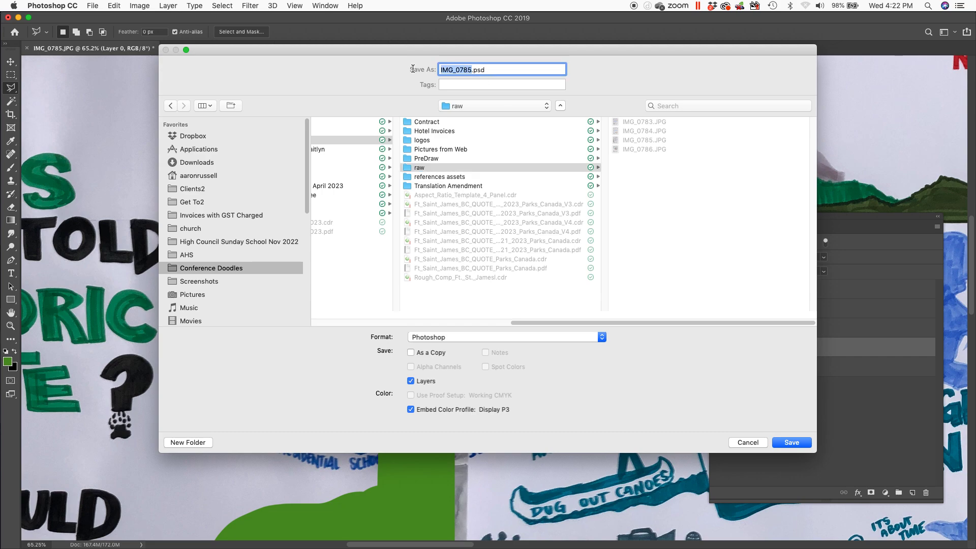
pyautogui.write('Ft St James tiling')
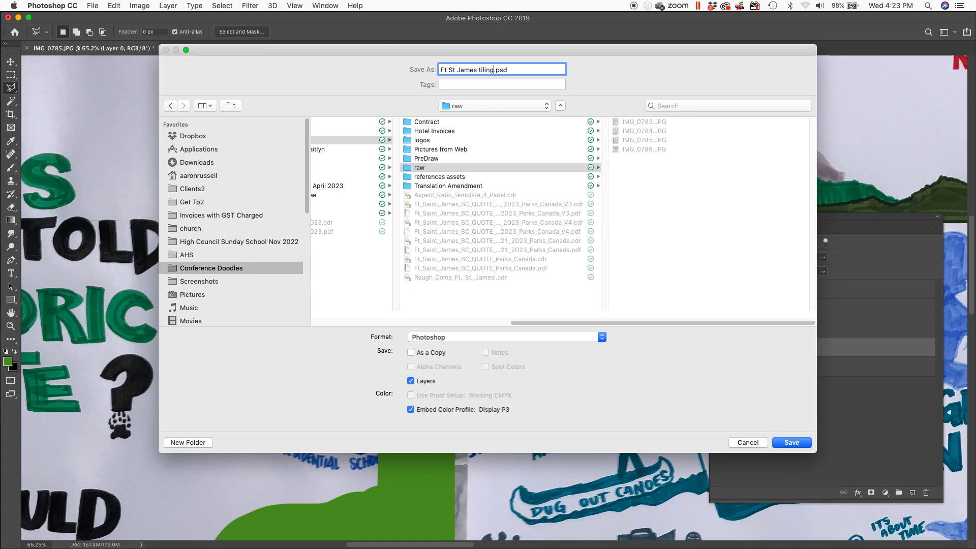
pyautogui.click(791, 441)
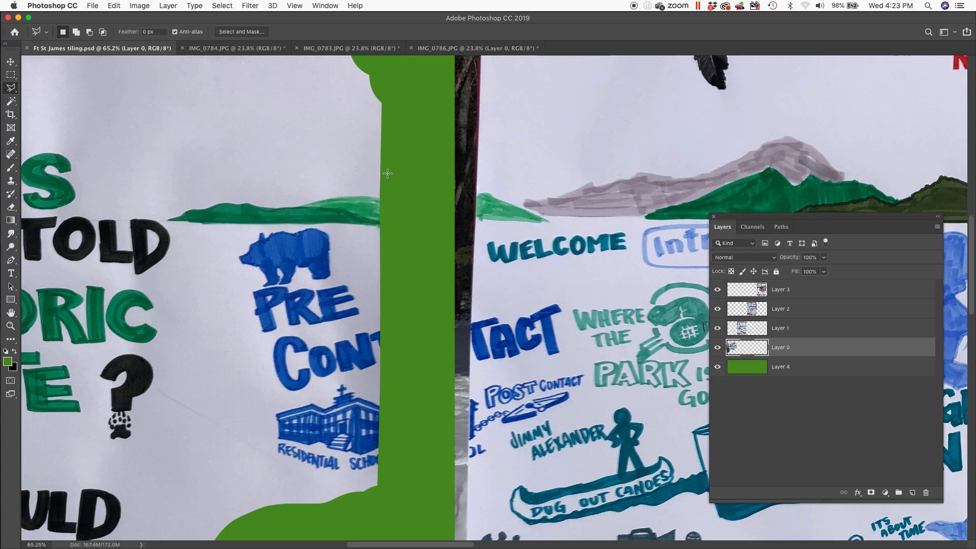
pyautogui.press('super+minus')
pyautogui.press('super+minus')
pyautogui.press('super+minus')
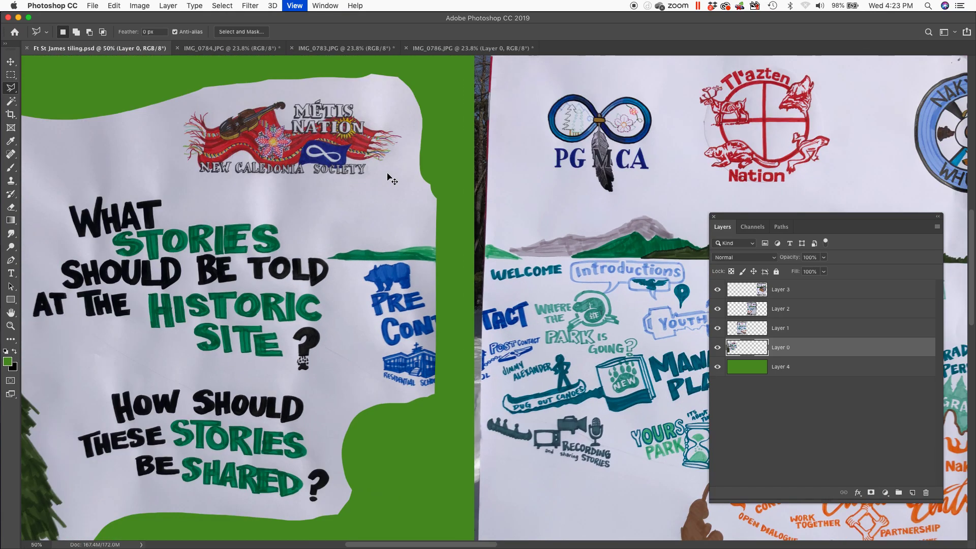
pyautogui.press('super+minus')
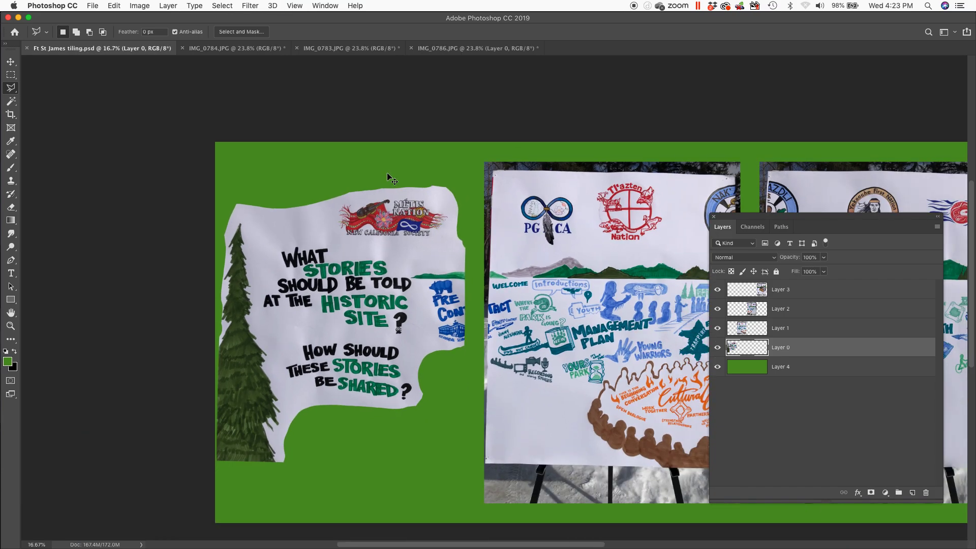